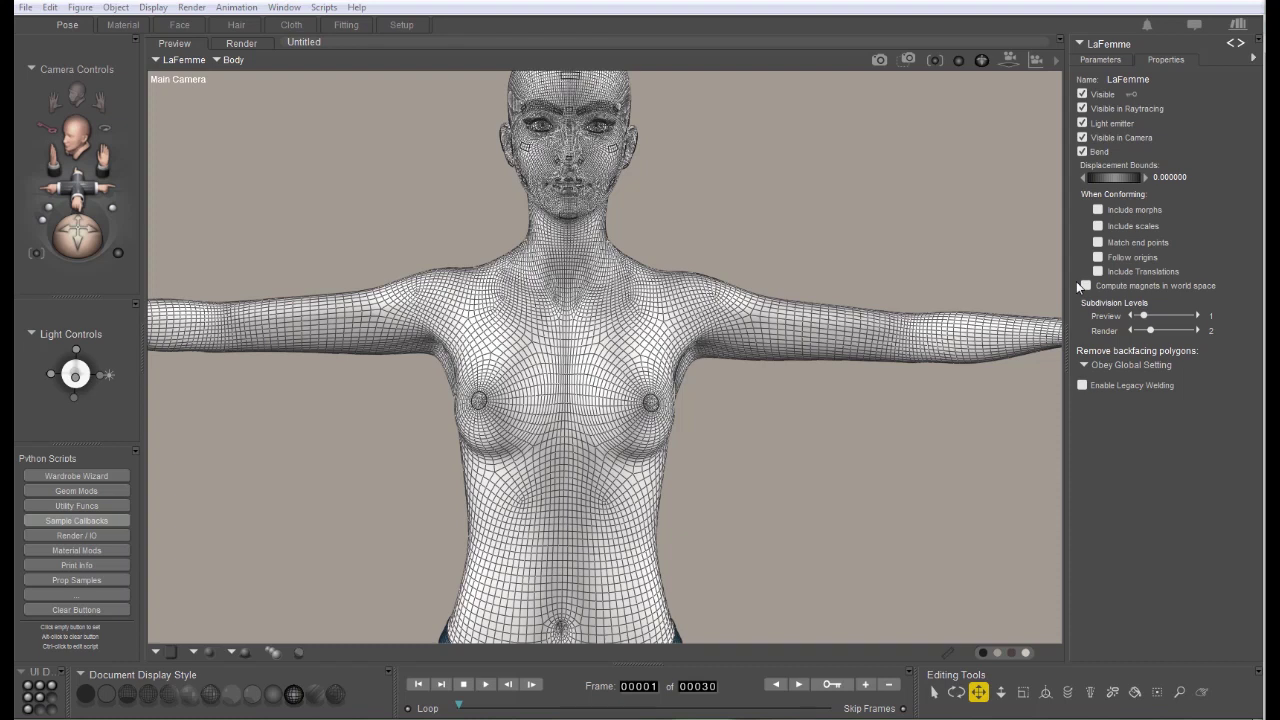
# Step: Import RPubLaFSportBra.obj as a Wavefront OBJ with default import options onto LaFemme's chest
pyautogui.click(25, 7)
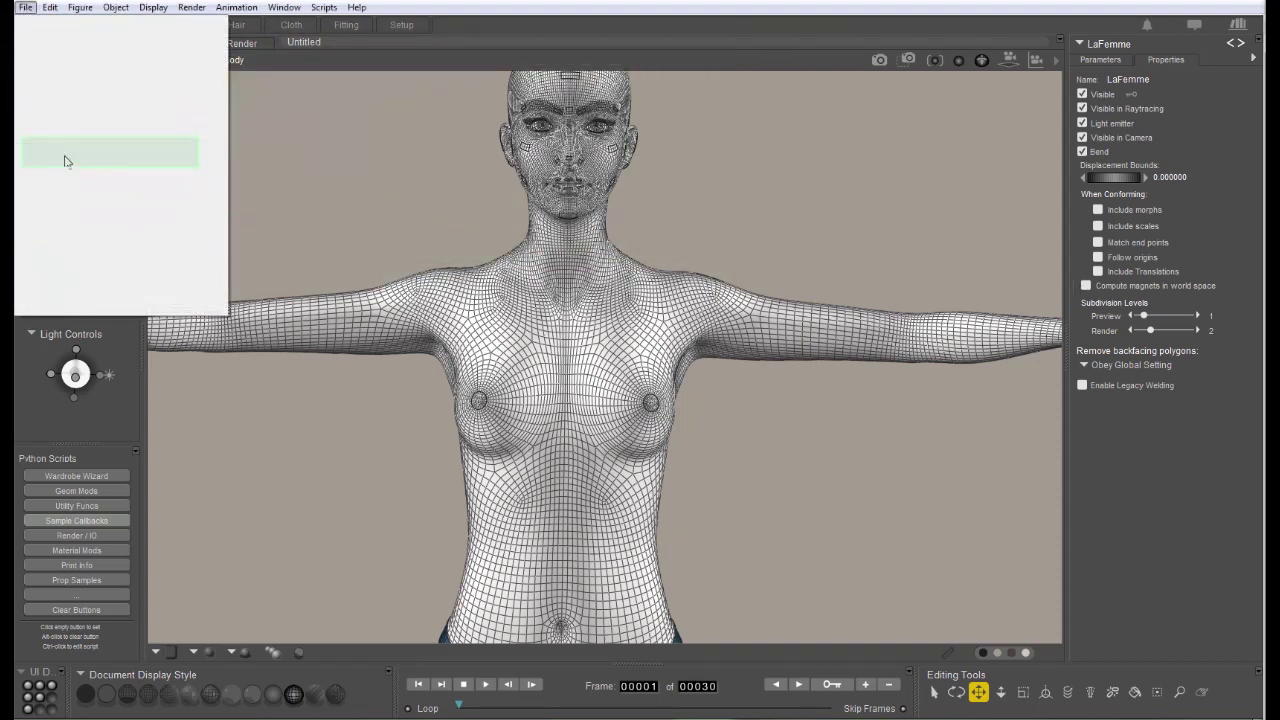
pyautogui.moveTo(181, 144)
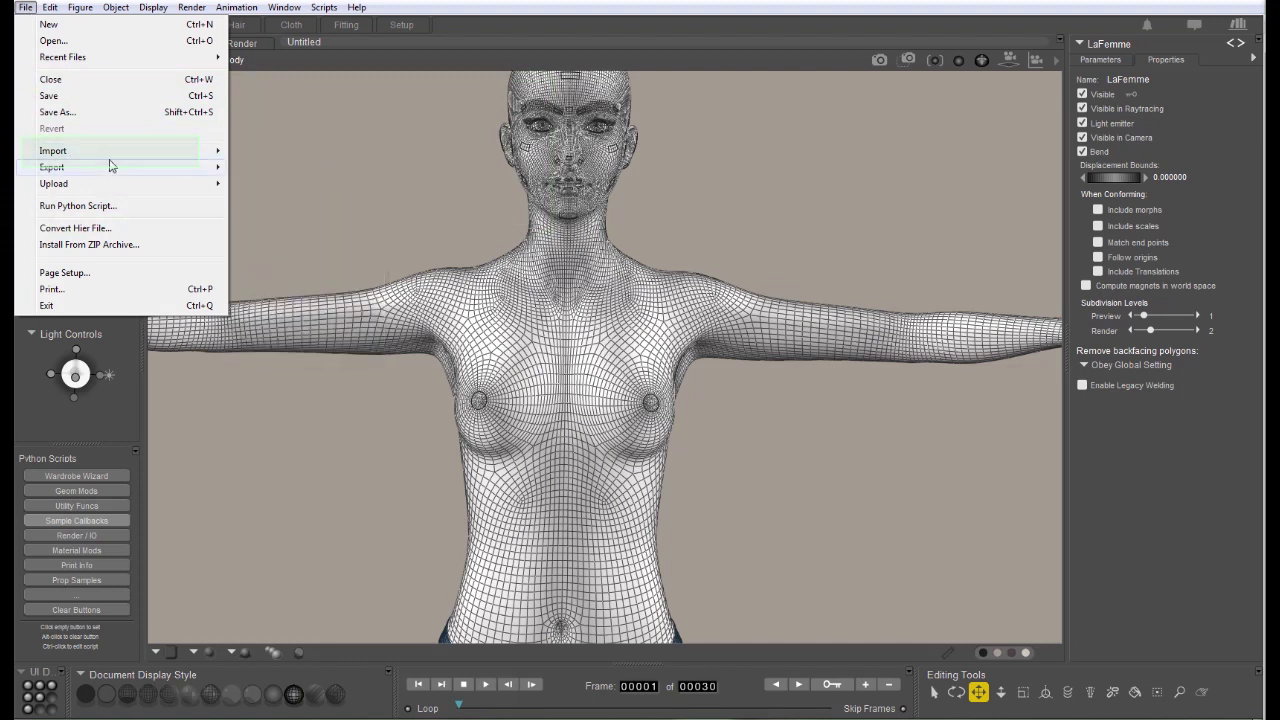
pyautogui.moveTo(130, 158)
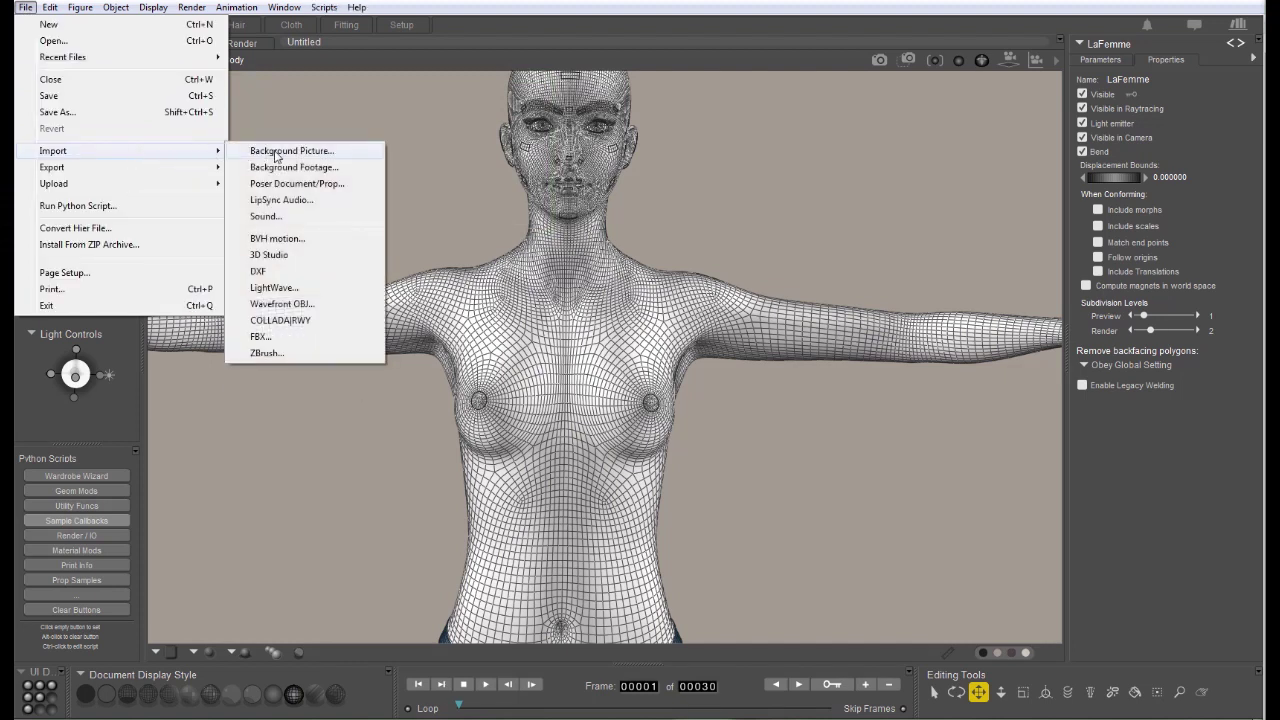
pyautogui.click(282, 303)
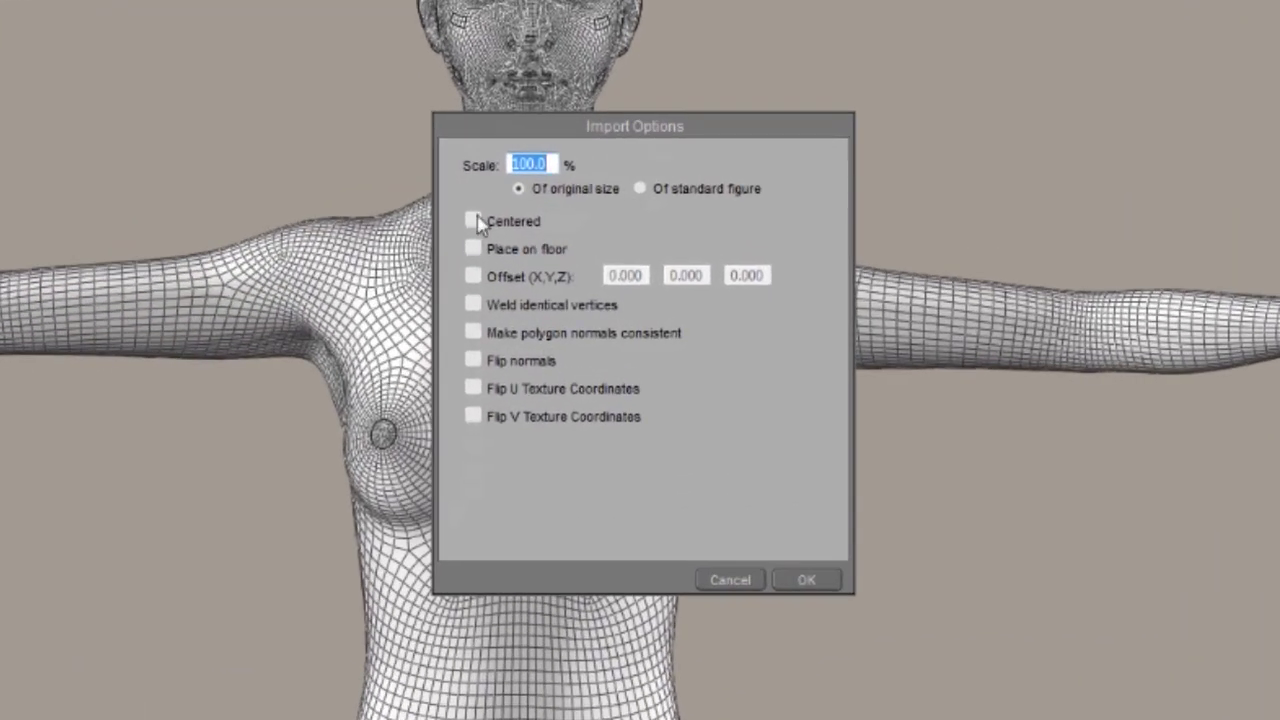
pyautogui.click(810, 579)
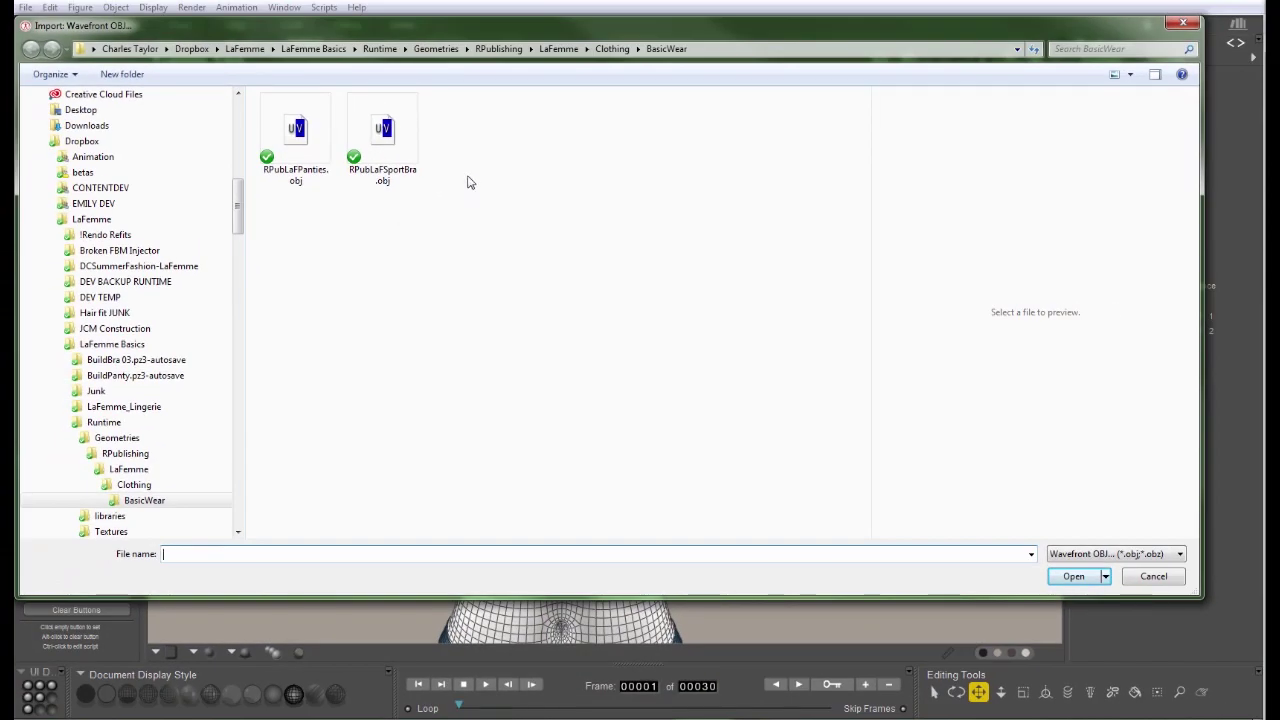
pyautogui.doubleClick(388, 137)
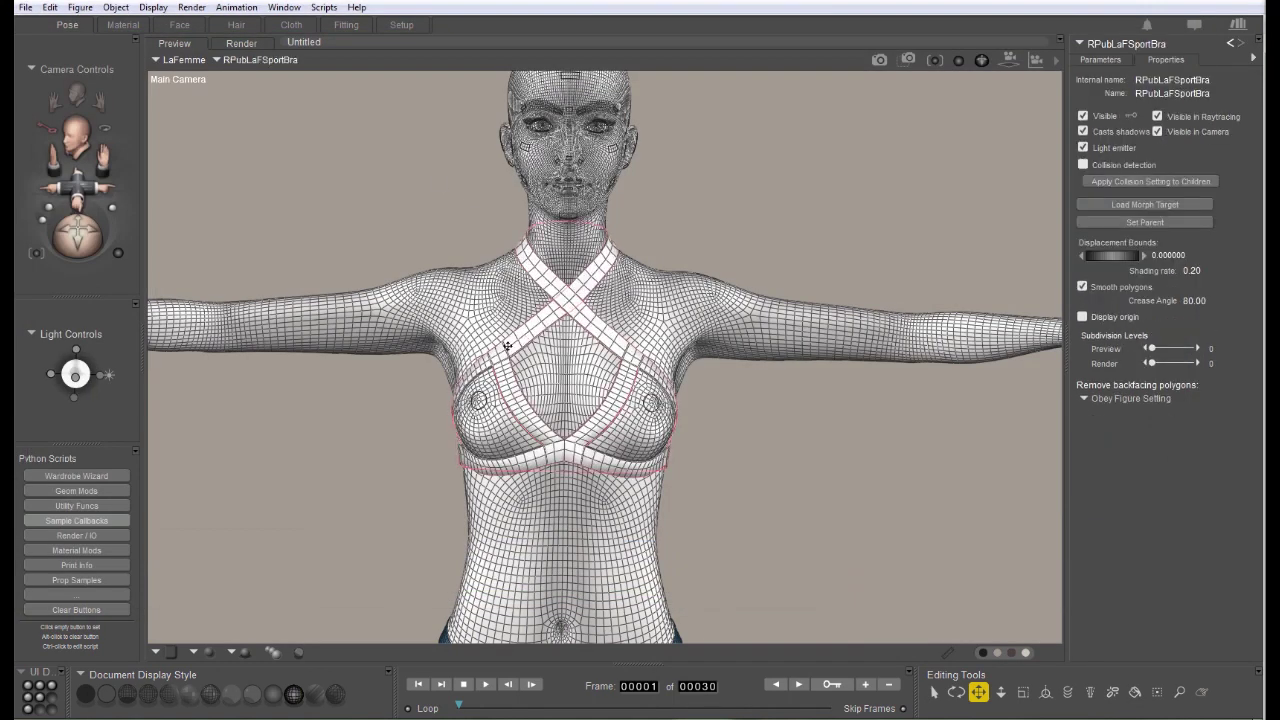
pyautogui.click(573, 376)
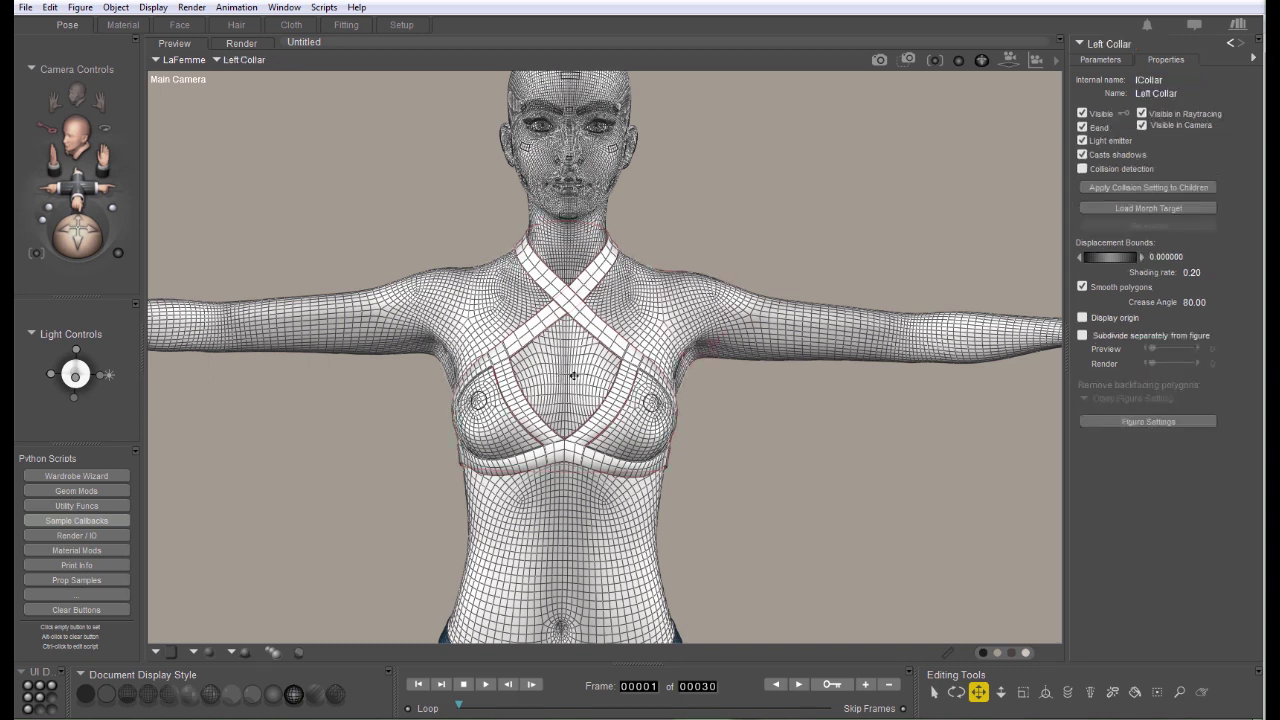
pyautogui.click(570, 350)
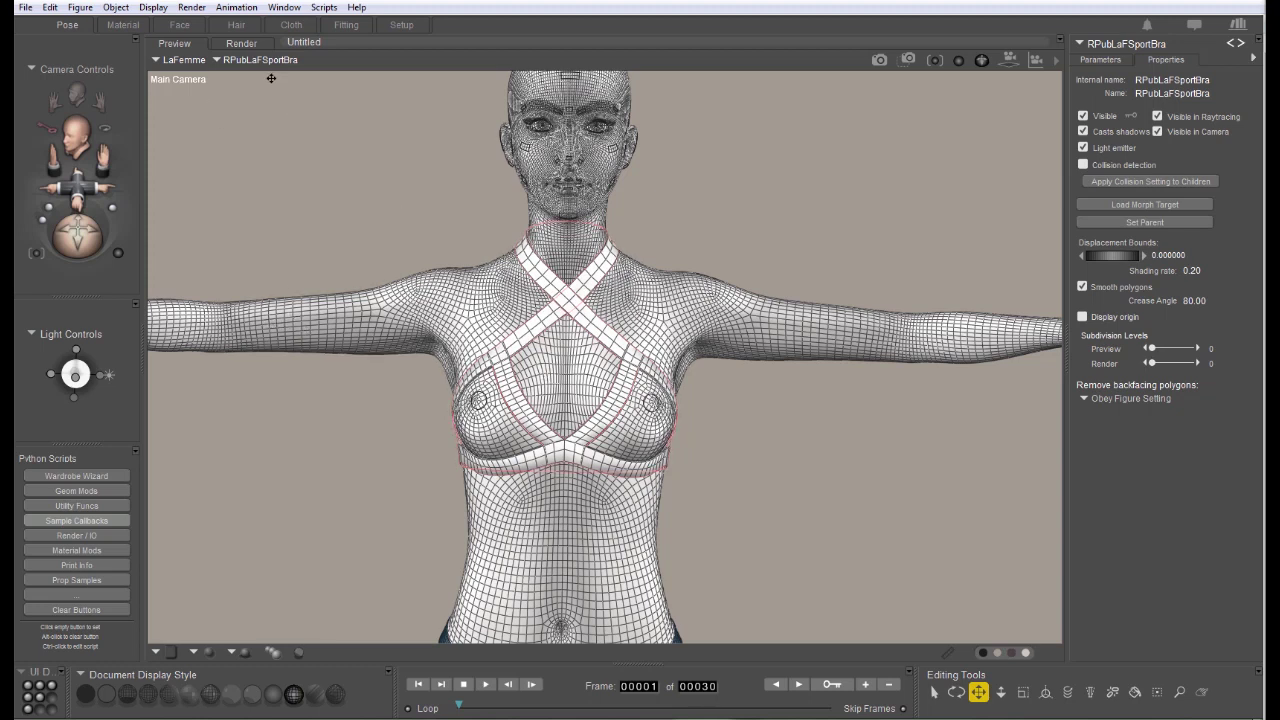
pyautogui.click(403, 27)
# Step: Confirm converting the sport bra for rigging and bring up the content library
pyautogui.click(720, 416)
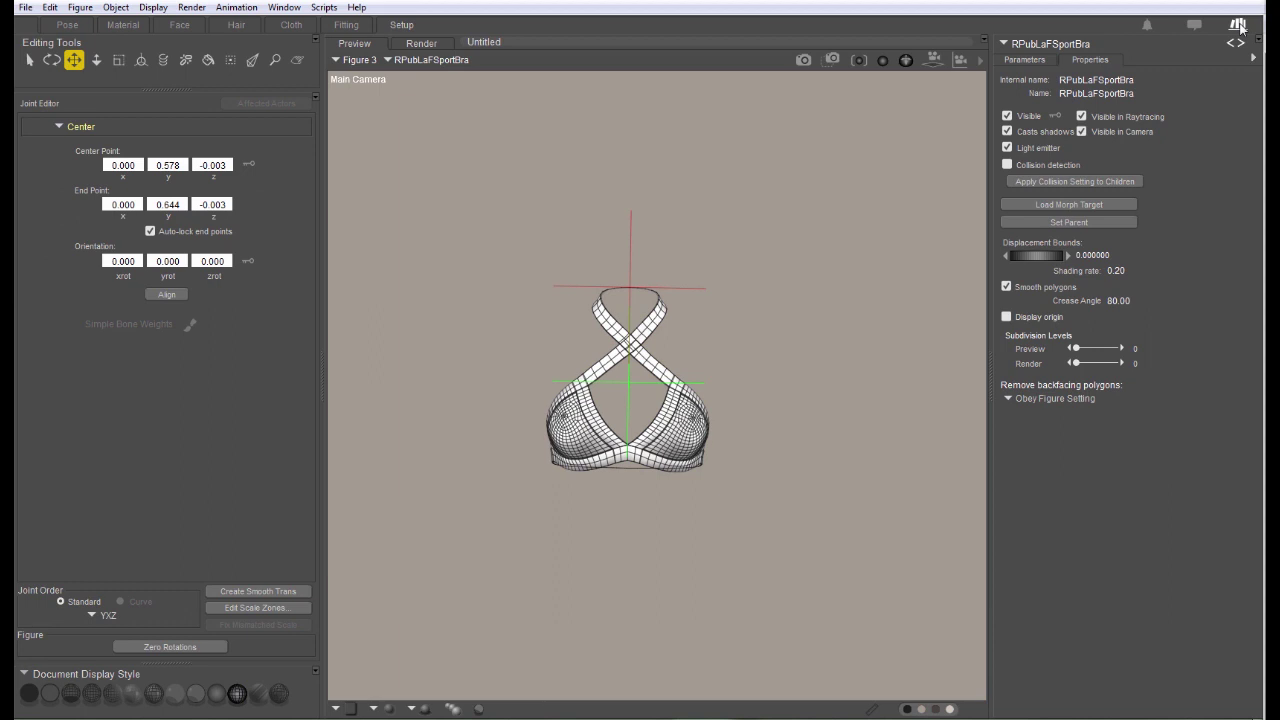
pyautogui.click(1238, 26)
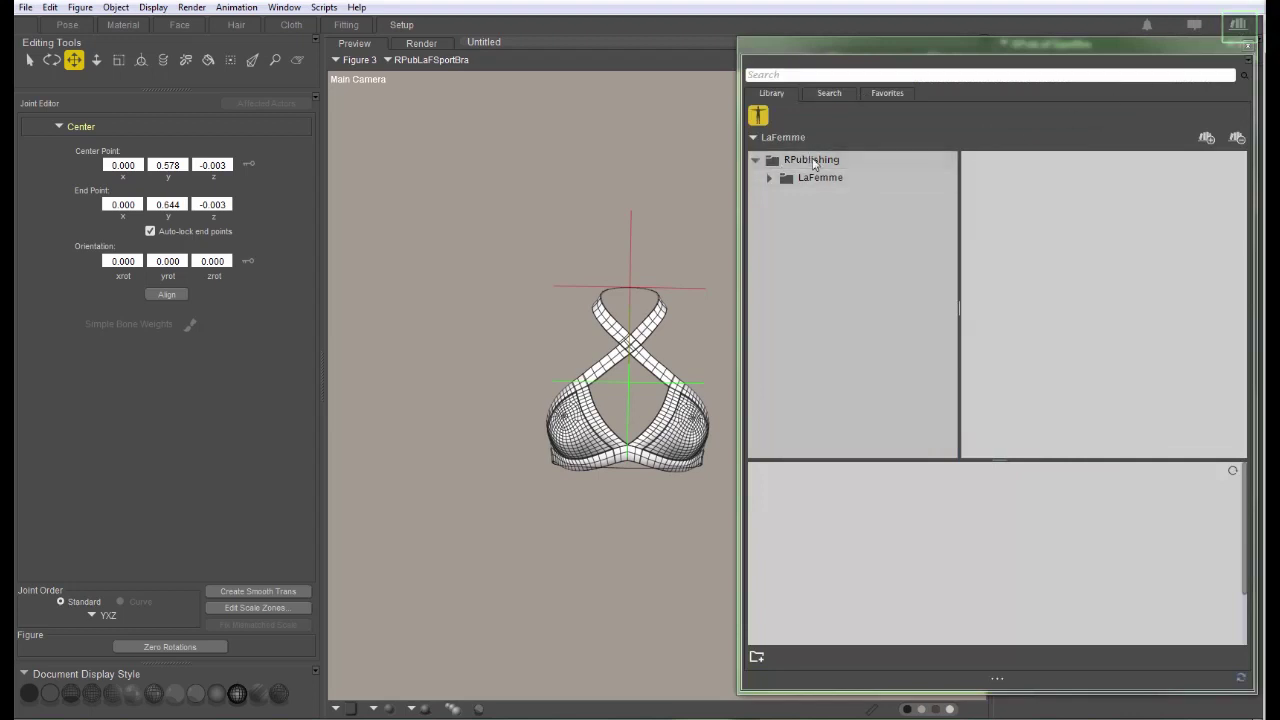
# Step: Apply the LaFemmeClothingDEV rig from the LaFemme folder to the bra and confirm the replacement
pyautogui.click(815, 178)
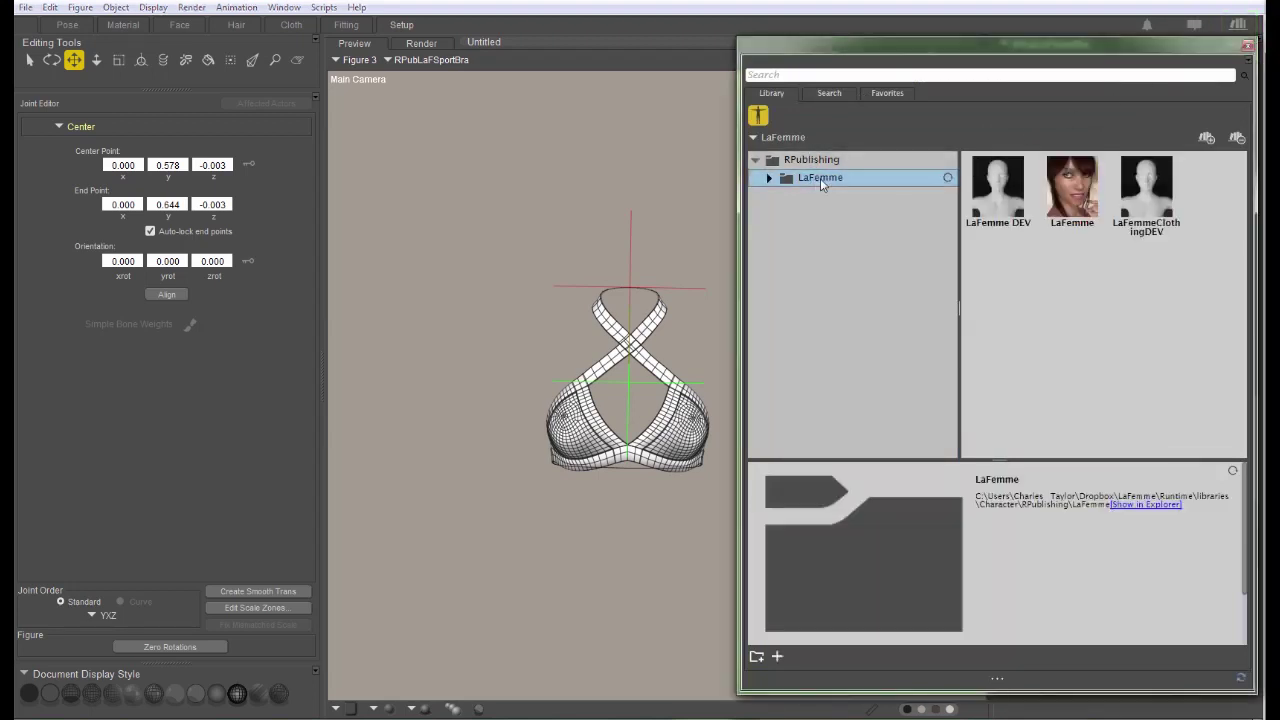
pyautogui.doubleClick(1149, 208)
pyautogui.click(717, 409)
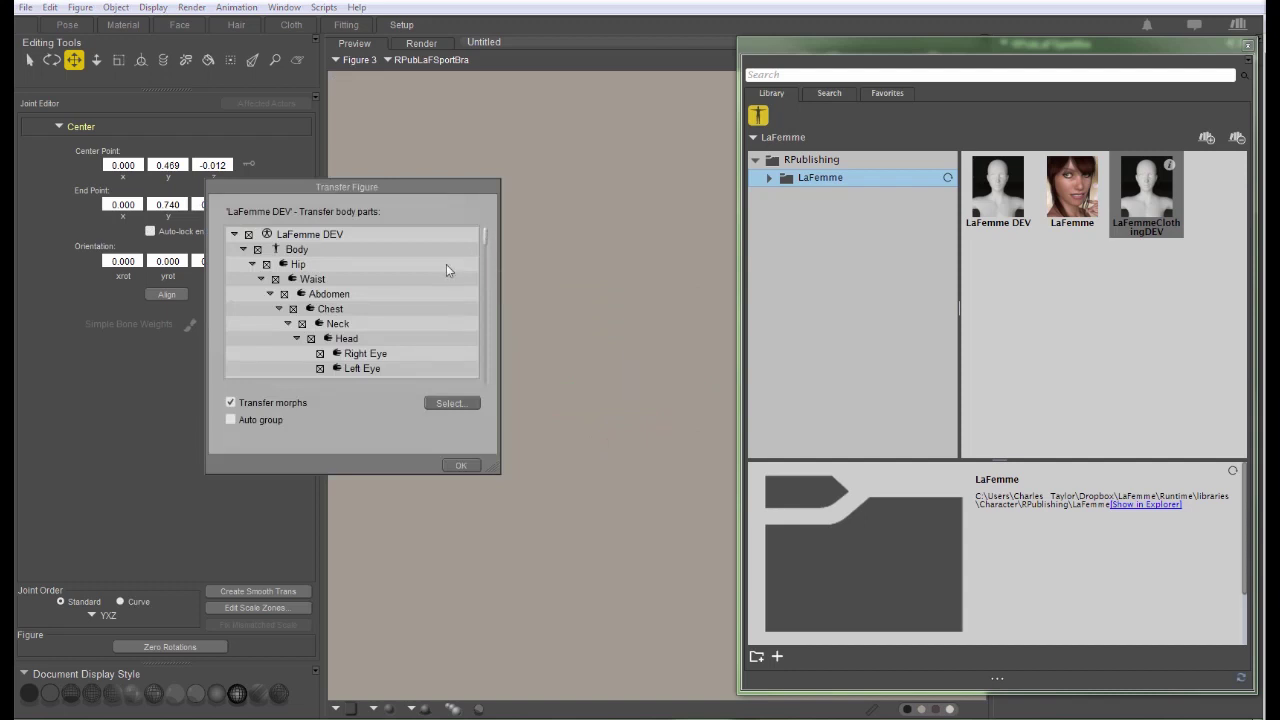
# Step: Clear all body parts, then include hip through Chest and Neck, collapsing the Head branch
pyautogui.click(249, 234)
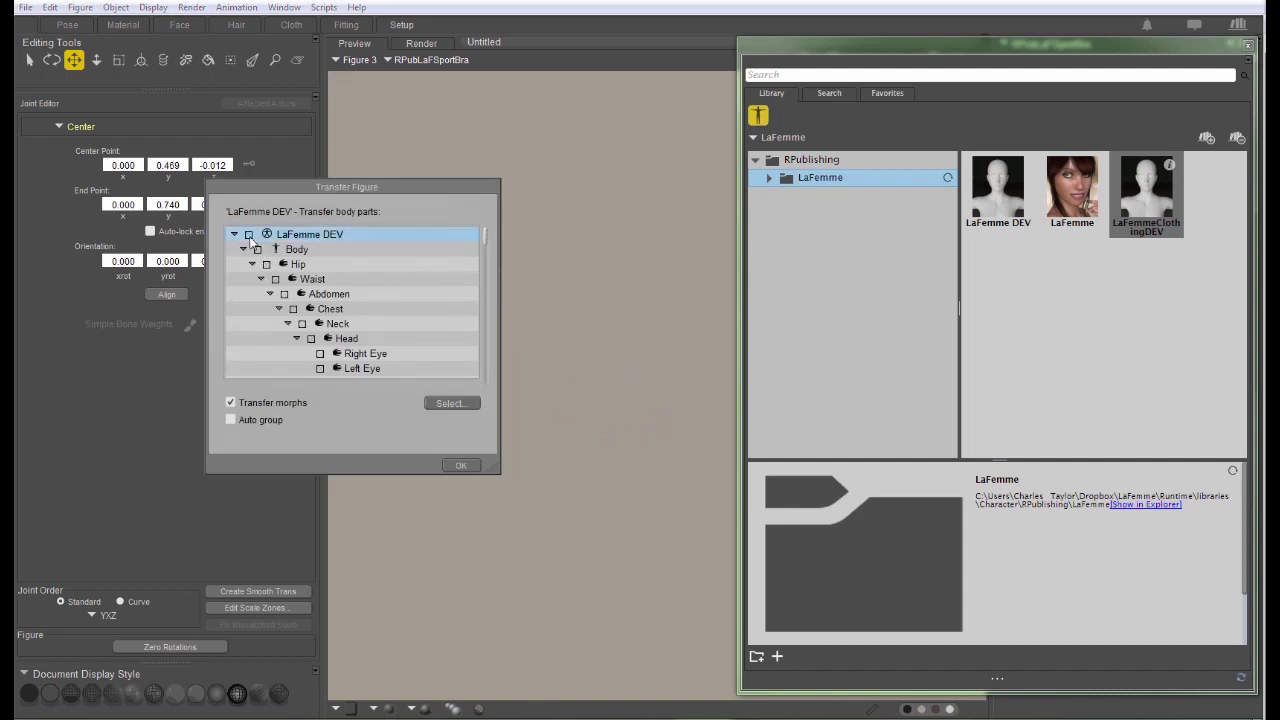
pyautogui.click(293, 309)
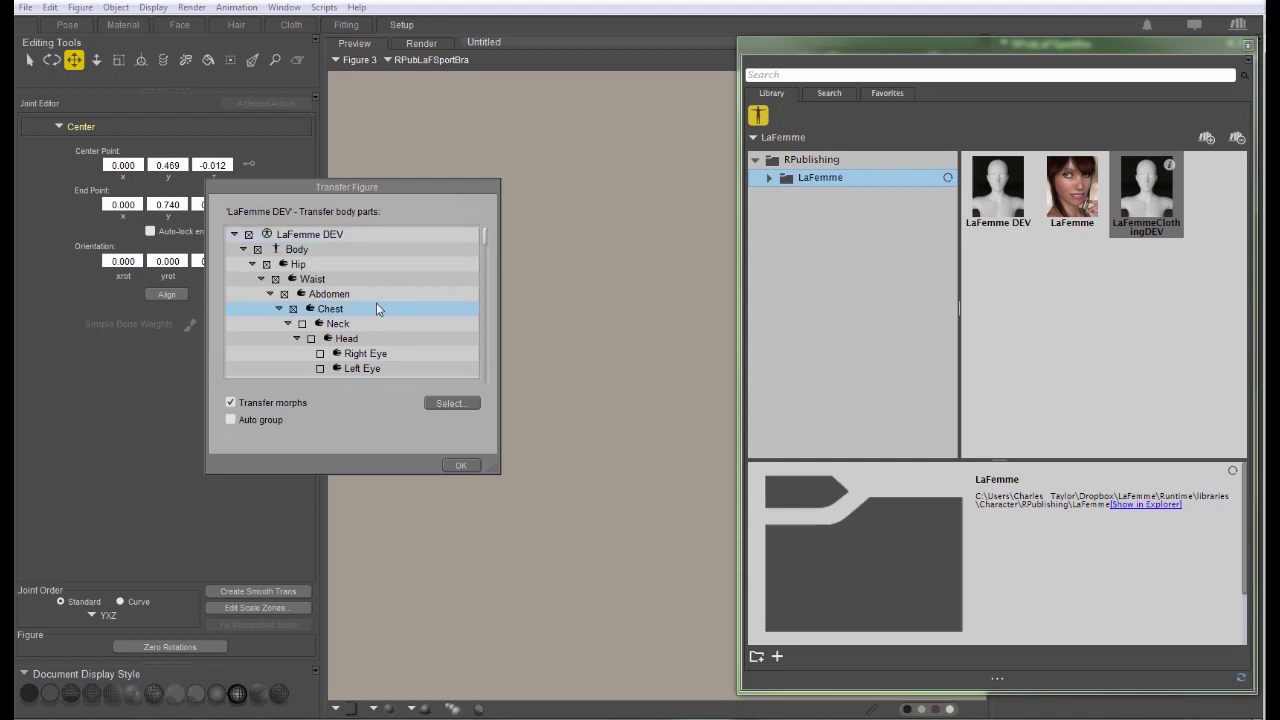
pyautogui.click(302, 324)
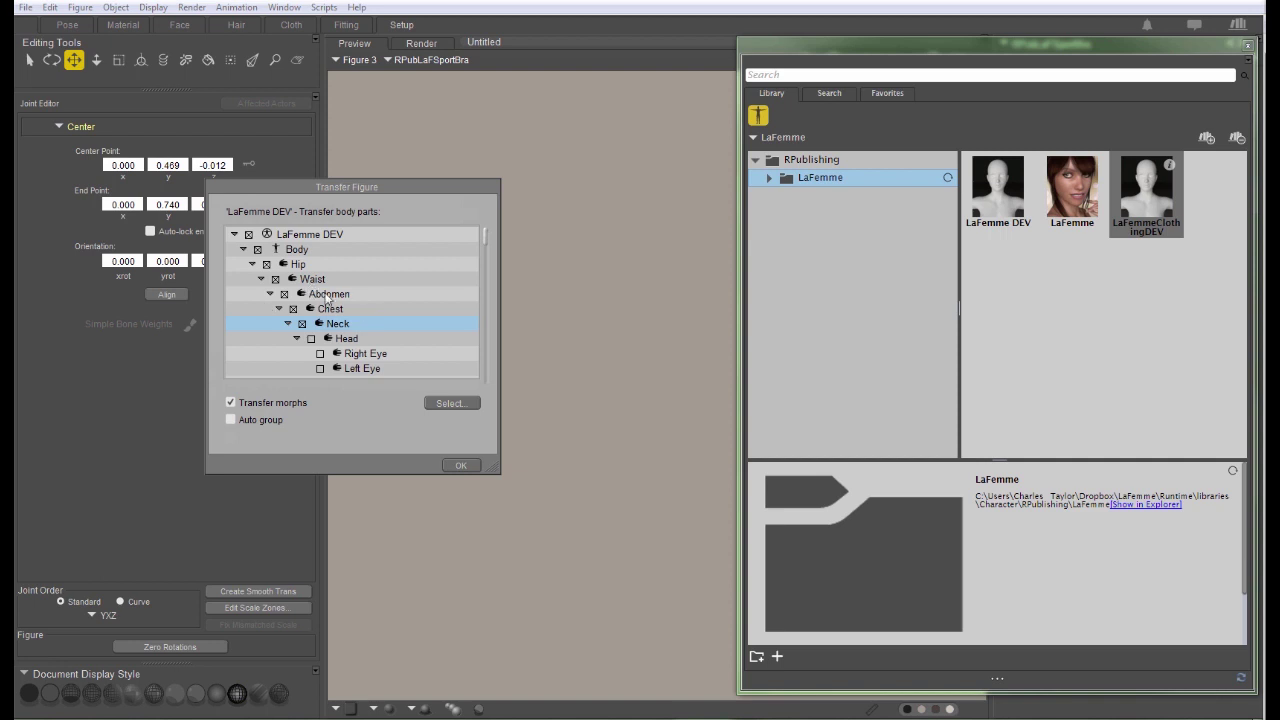
pyautogui.scroll(-2, 338, 292)
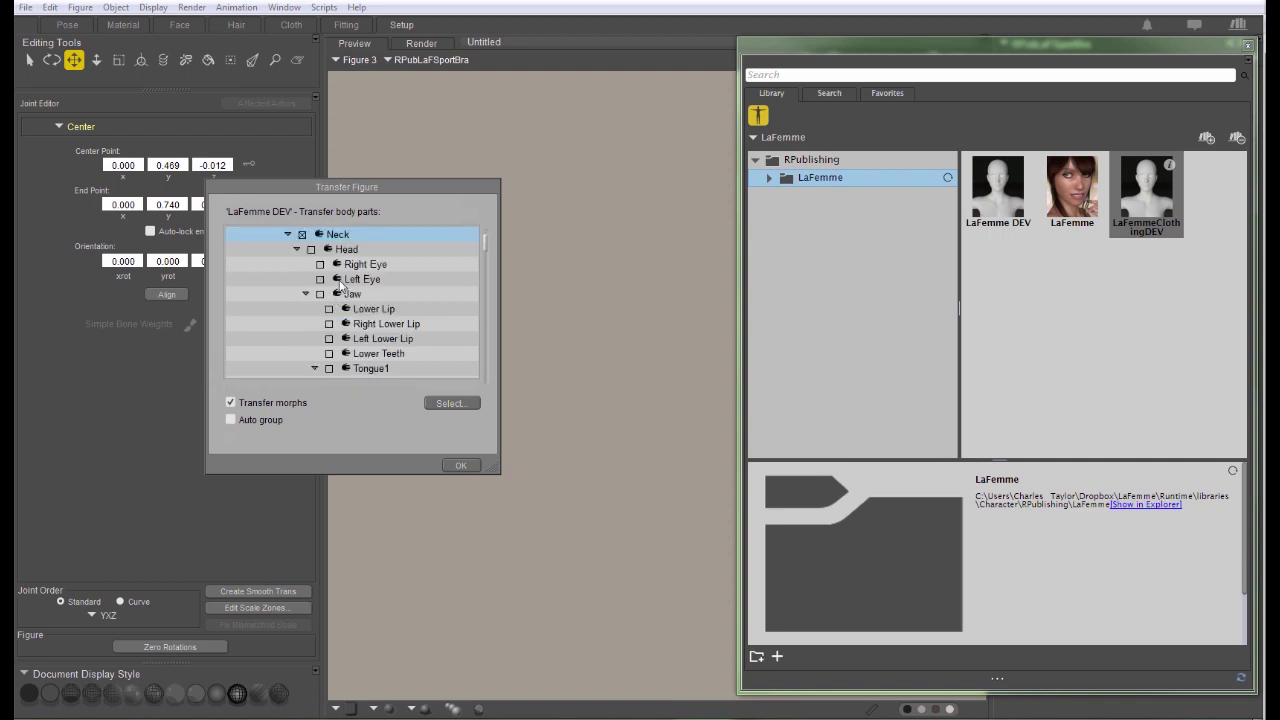
pyautogui.click(288, 234)
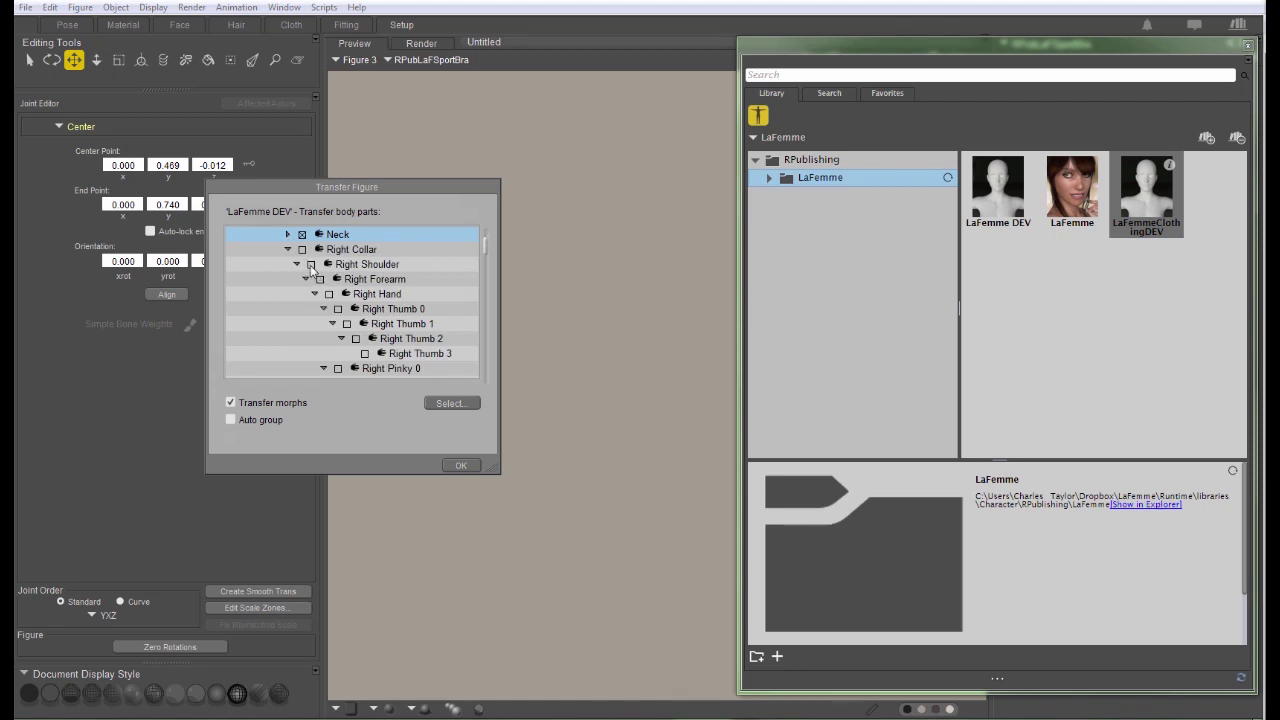
# Step: Include both shoulders, the Left Collar, and the Right and Left Breast in the transfer
pyautogui.click(312, 265)
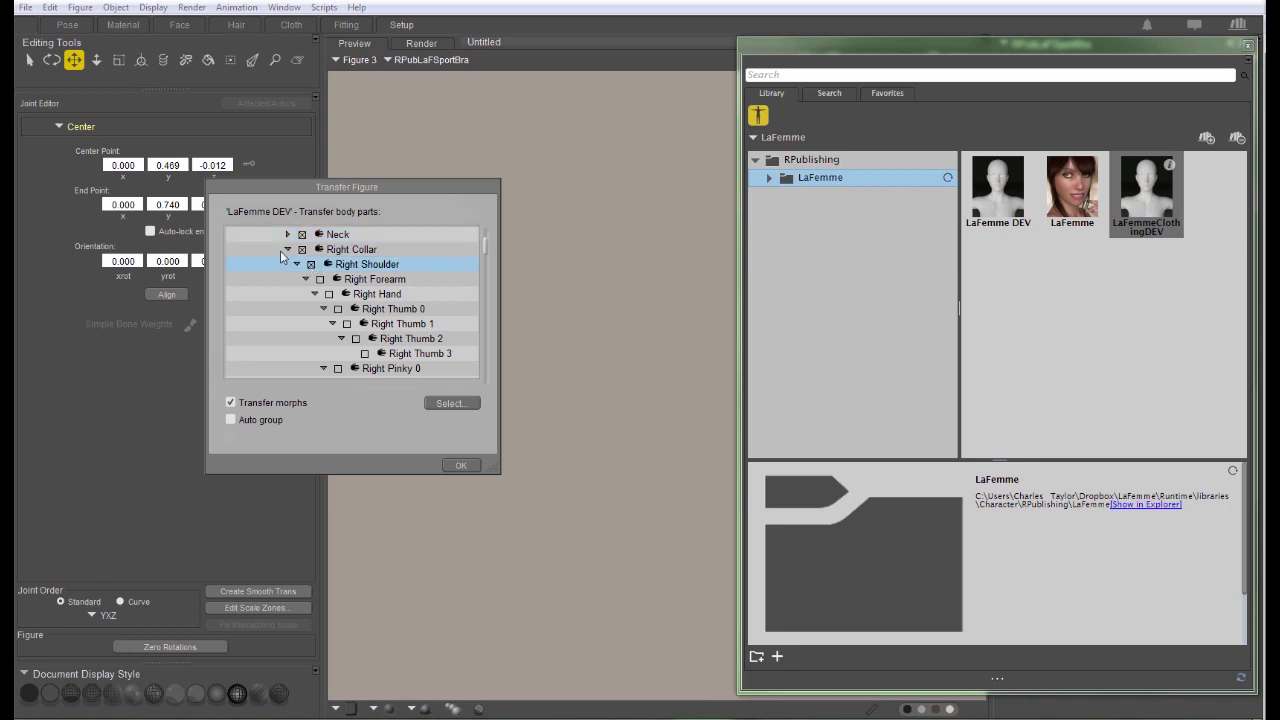
pyautogui.click(288, 250)
pyautogui.click(302, 264)
pyautogui.click(311, 279)
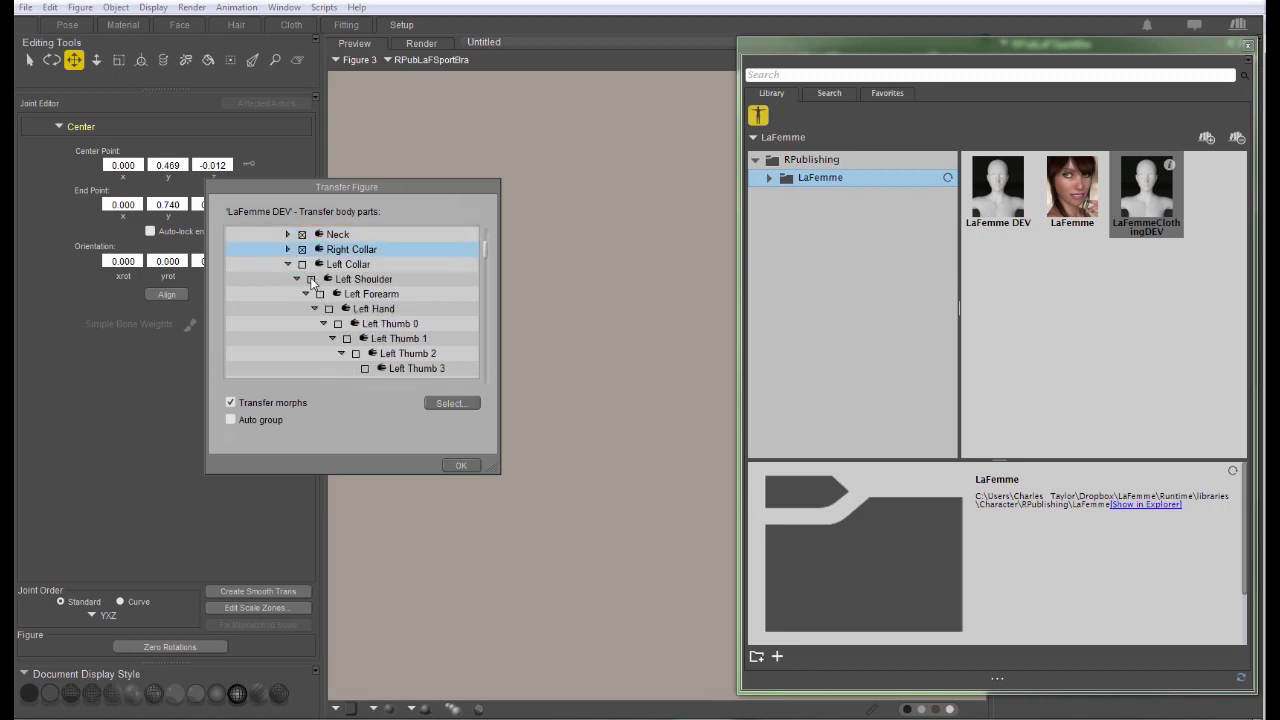
pyautogui.click(288, 264)
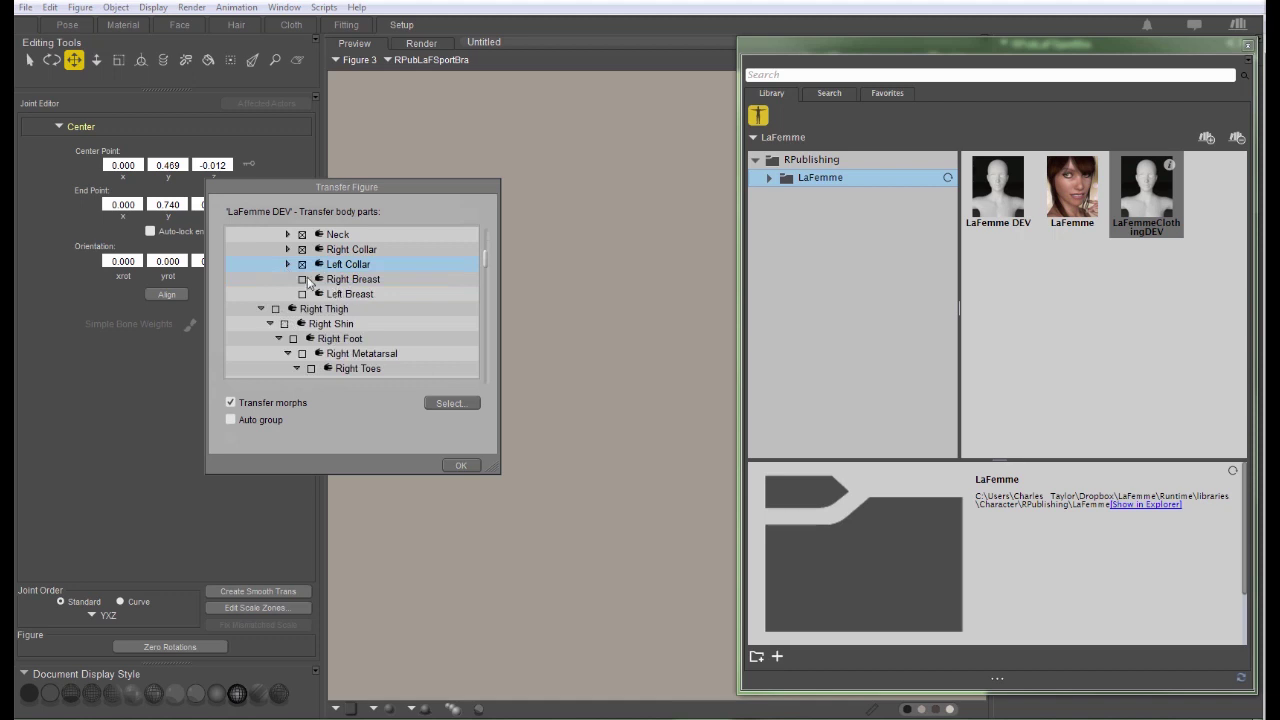
pyautogui.click(302, 279)
pyautogui.click(302, 294)
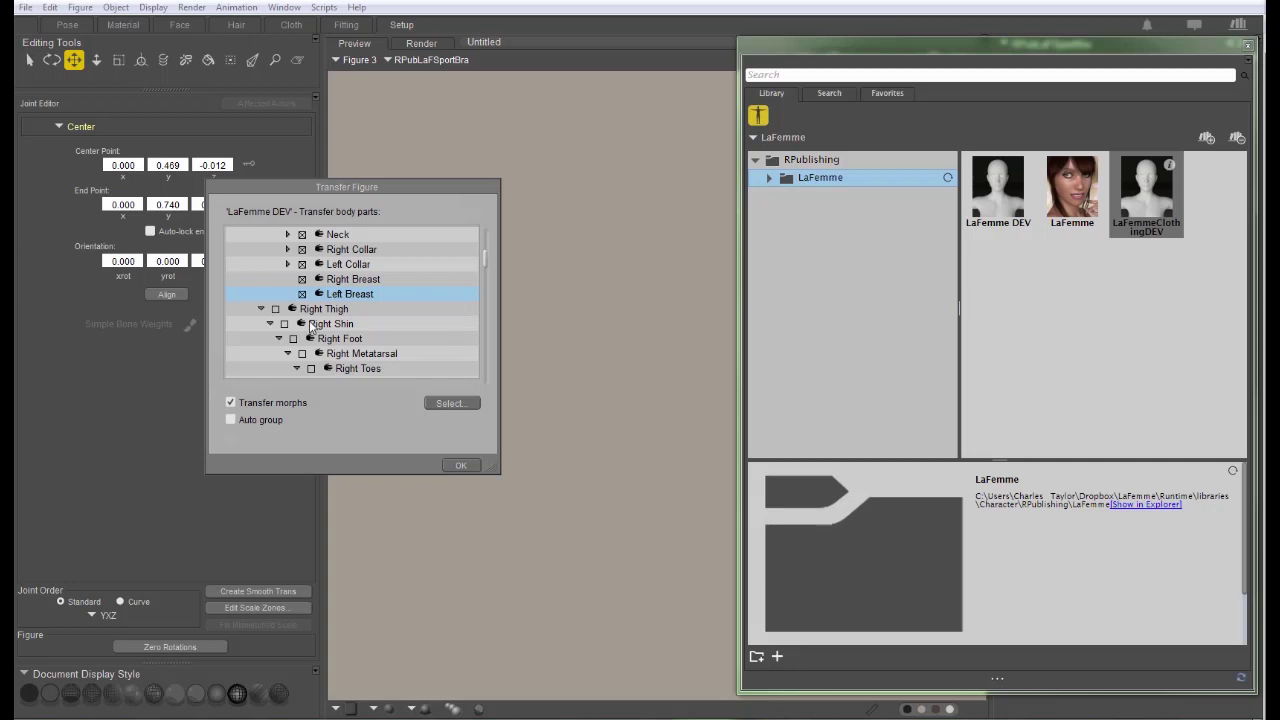
# Step: Review the body-part list and confirm the transfer
pyautogui.scroll(-10, 300, 315)
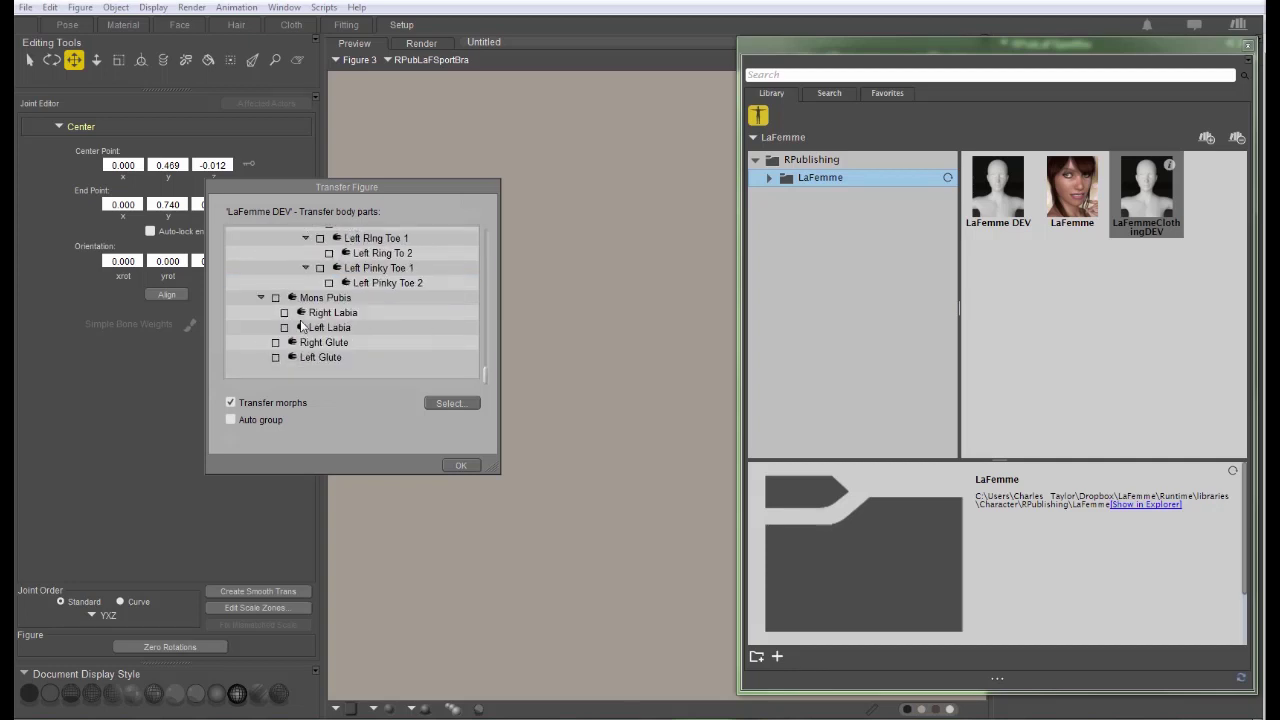
pyautogui.scroll(10, 301, 327)
pyautogui.scroll(-4, 300, 326)
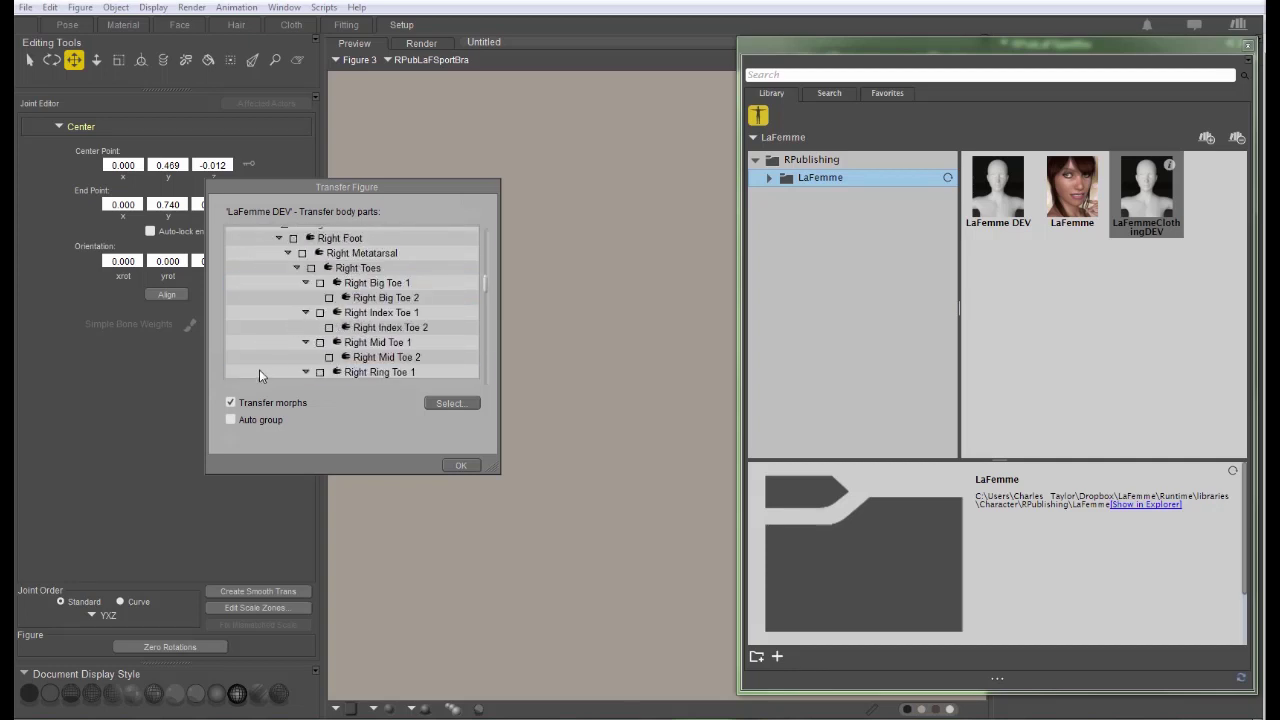
pyautogui.click(227, 401)
pyautogui.click(460, 467)
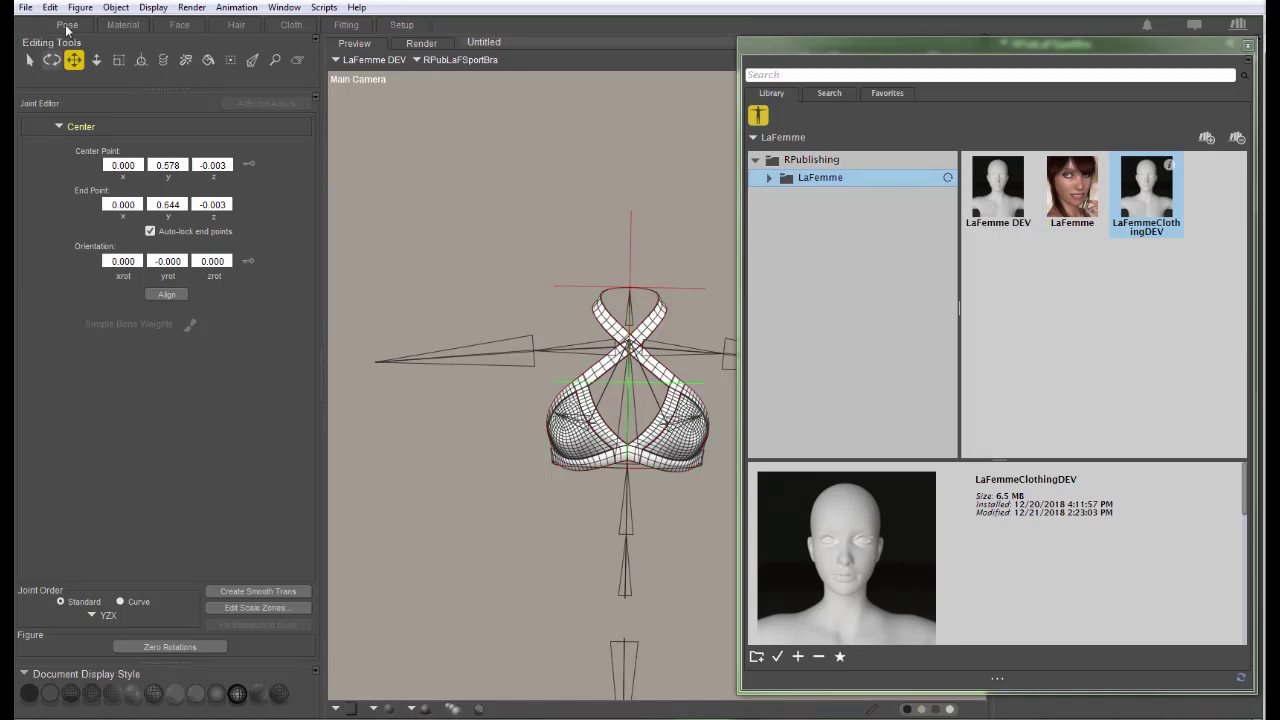
# Step: Return to the Pose room and bring up the scene Hierarchy Editor with Ctrl+Shift+E
pyautogui.click(67, 25)
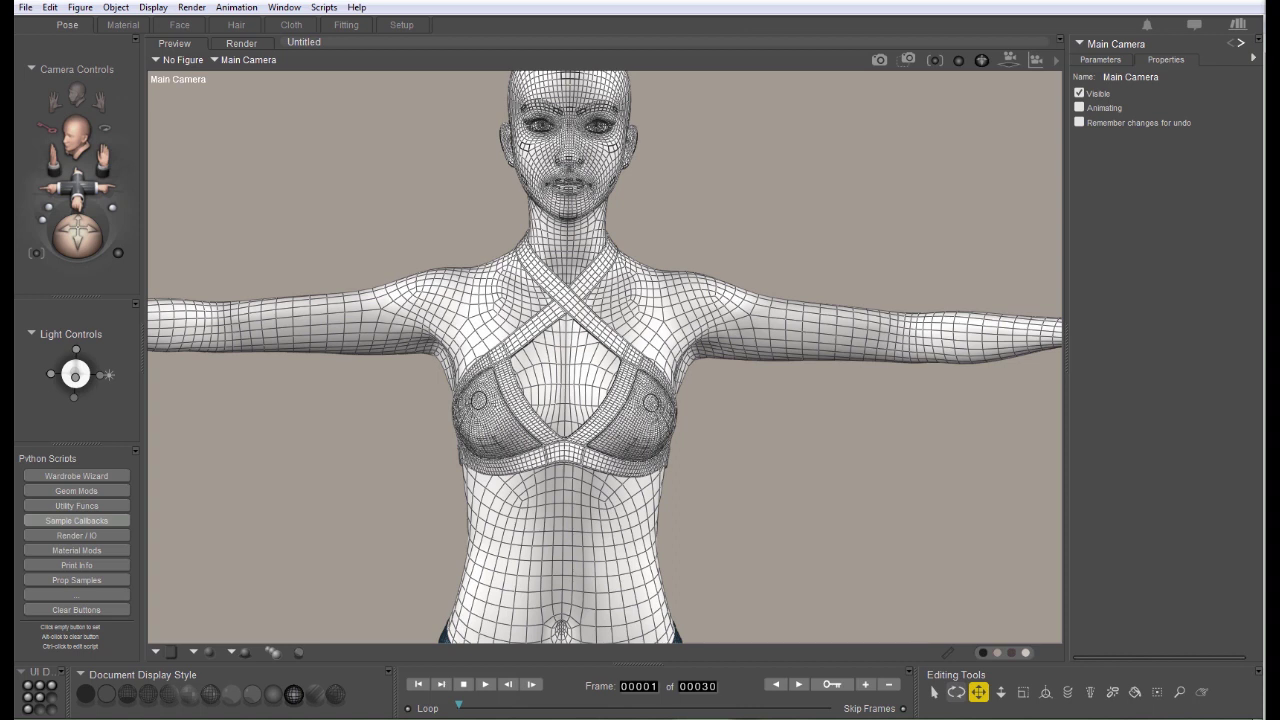
pyautogui.hotkey('ctrl', 'shift', 'e')
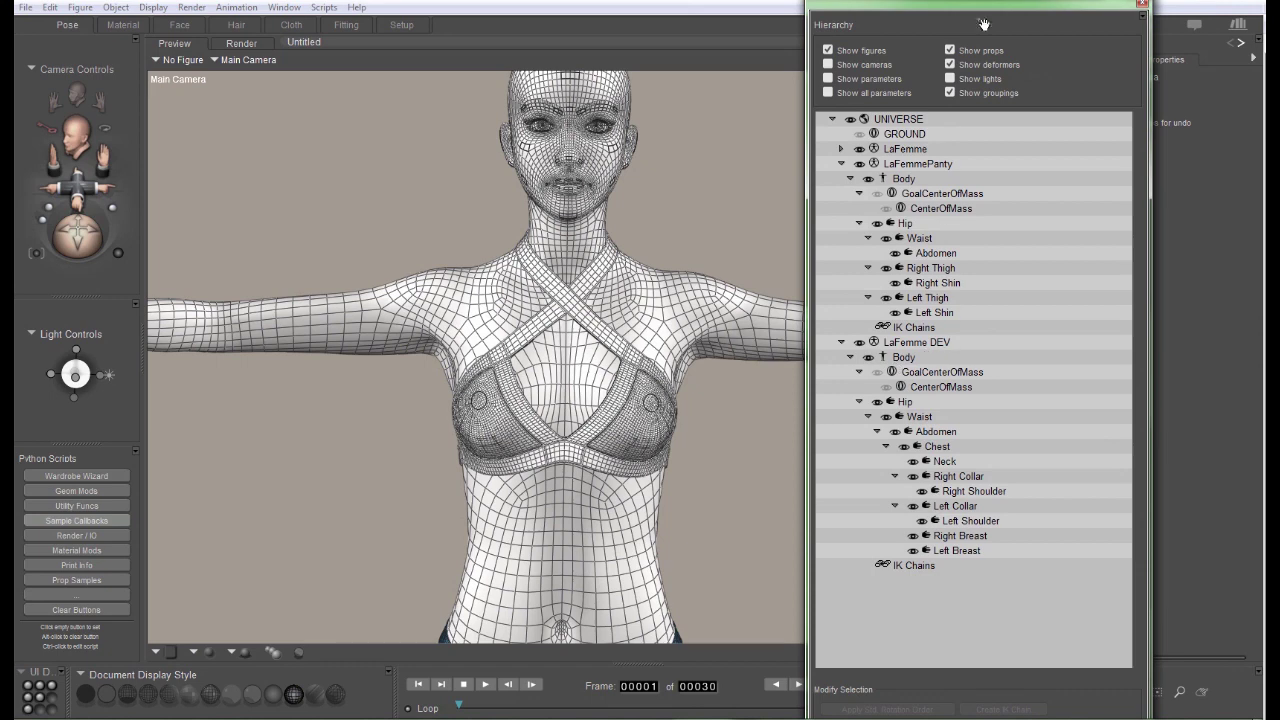
# Step: In the Hierarchy Editor, replace 'DEV' with 'Top' so the figure reads LaFemme Top
pyautogui.moveTo(986, 4)
pyautogui.mouseDown()
pyautogui.moveTo(984, 78)
pyautogui.moveTo(976, 5)
pyautogui.mouseUp()
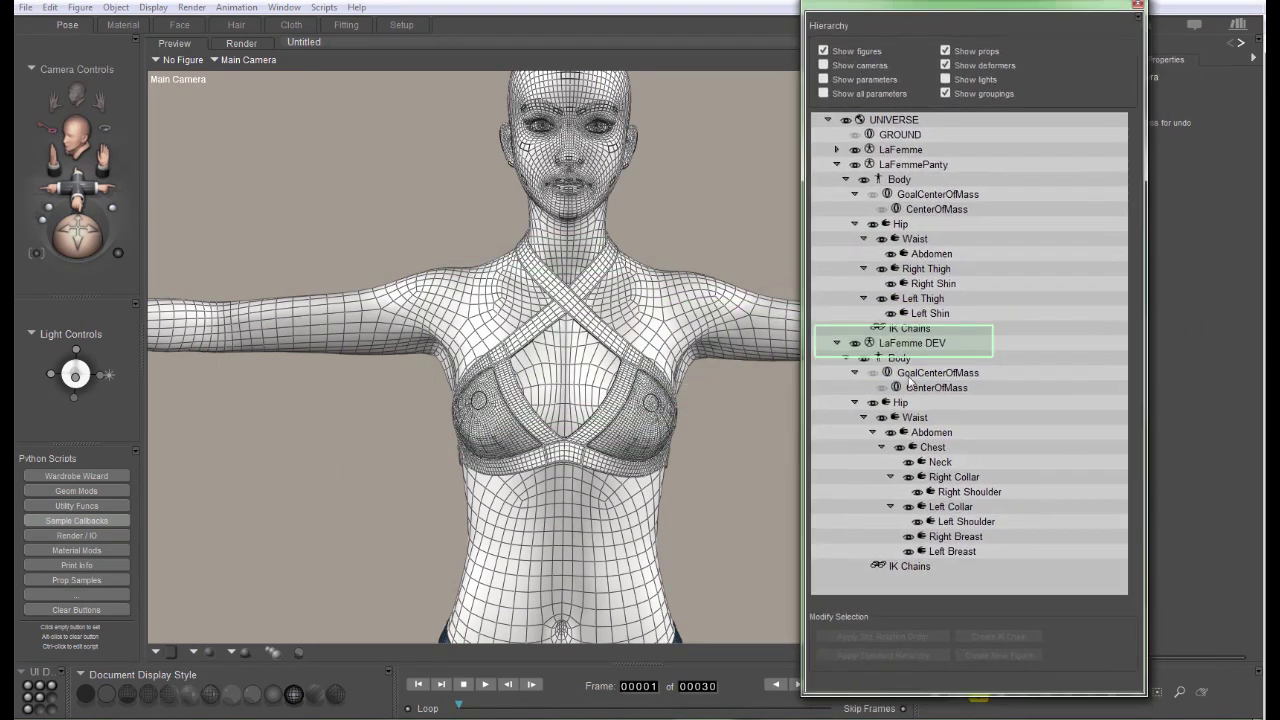
pyautogui.click(960, 347)
pyautogui.click(960, 347)
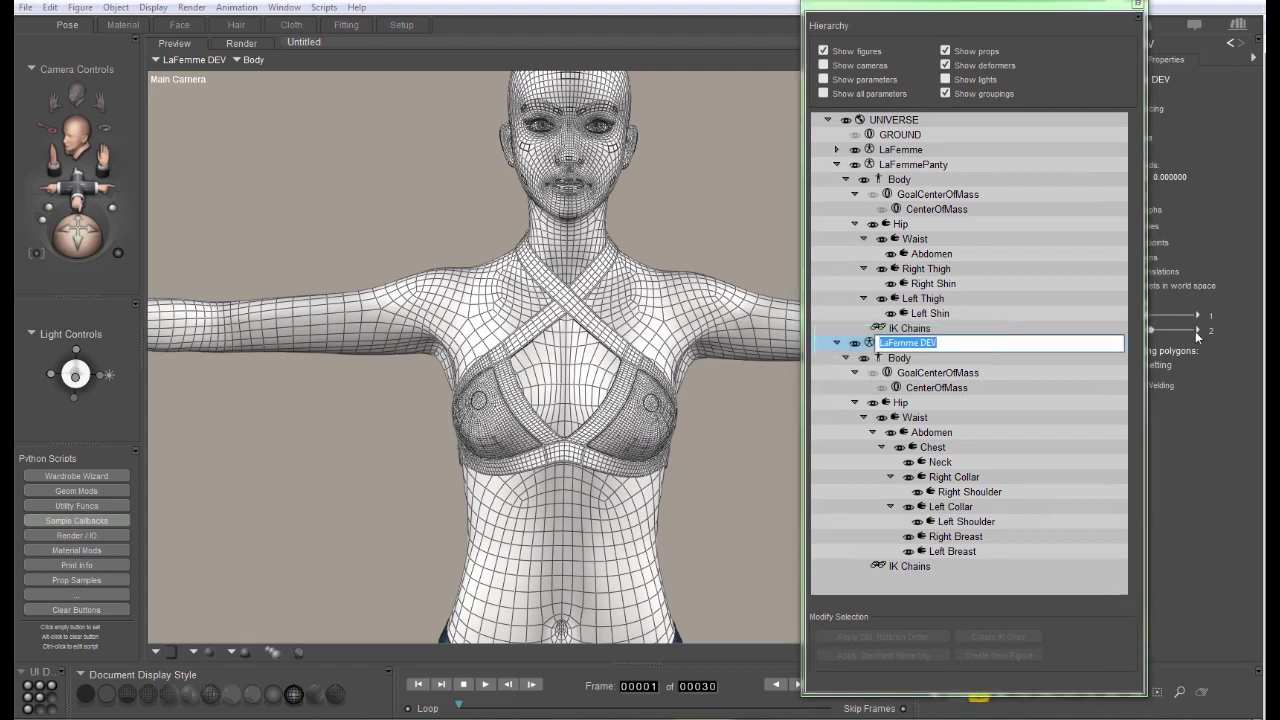
pyautogui.press('End')
pyautogui.press('BackSpace')
pyautogui.press('BackSpace')
pyautogui.press('BackSpace')
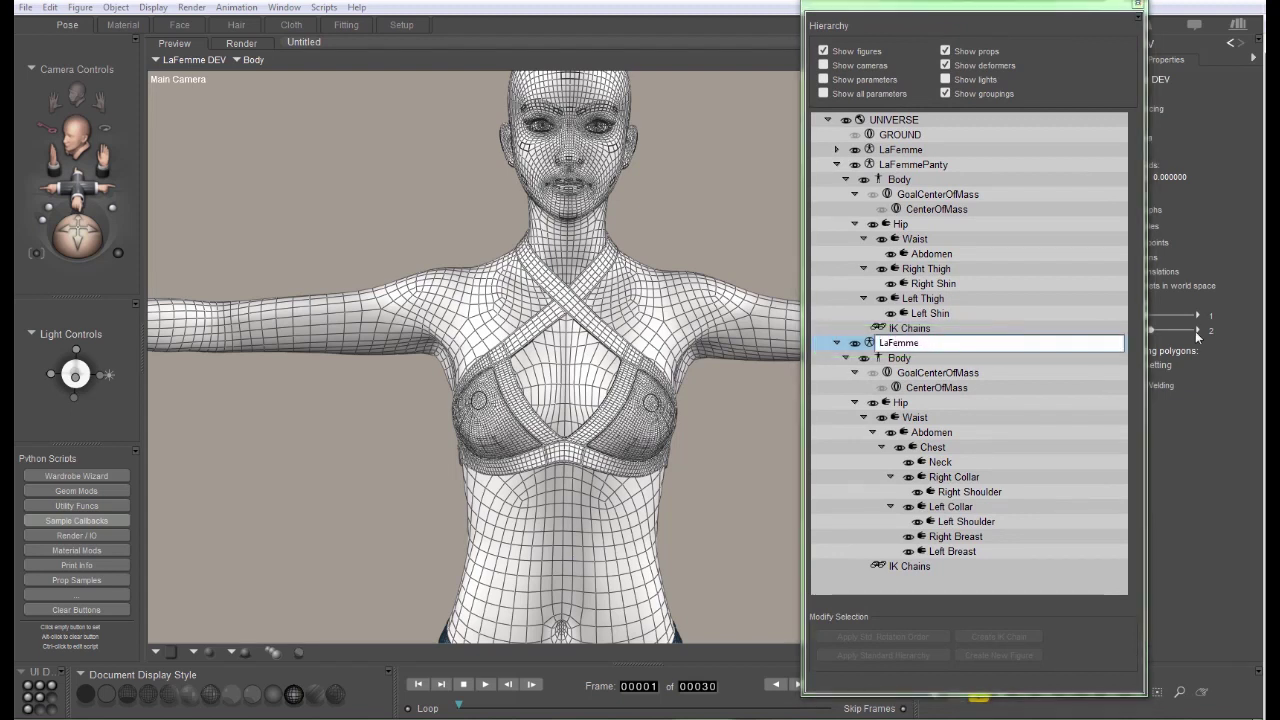
pyautogui.write('Top')
pyautogui.press('Return')
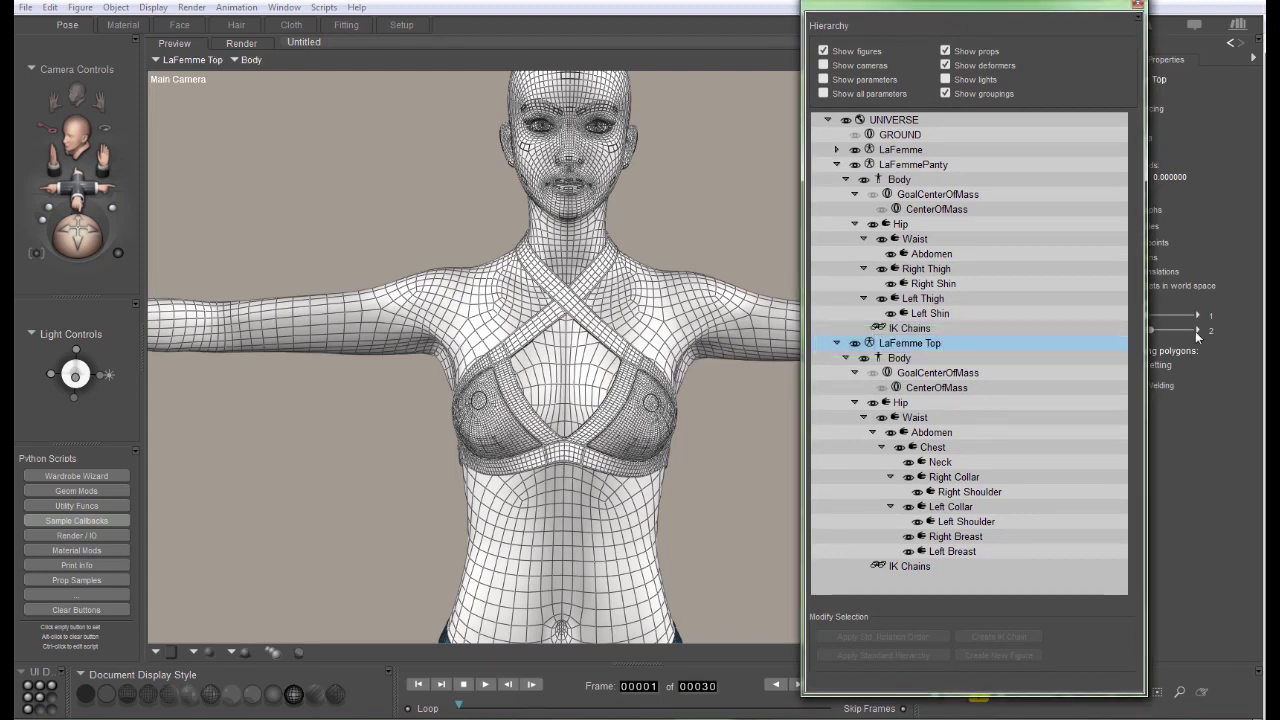
# Step: Select LaFemme Top's Chest, orbit to a three-quarter torso view and expand its JCM dials
pyautogui.moveTo(983, 12); pyautogui.dragTo(1165, 18)
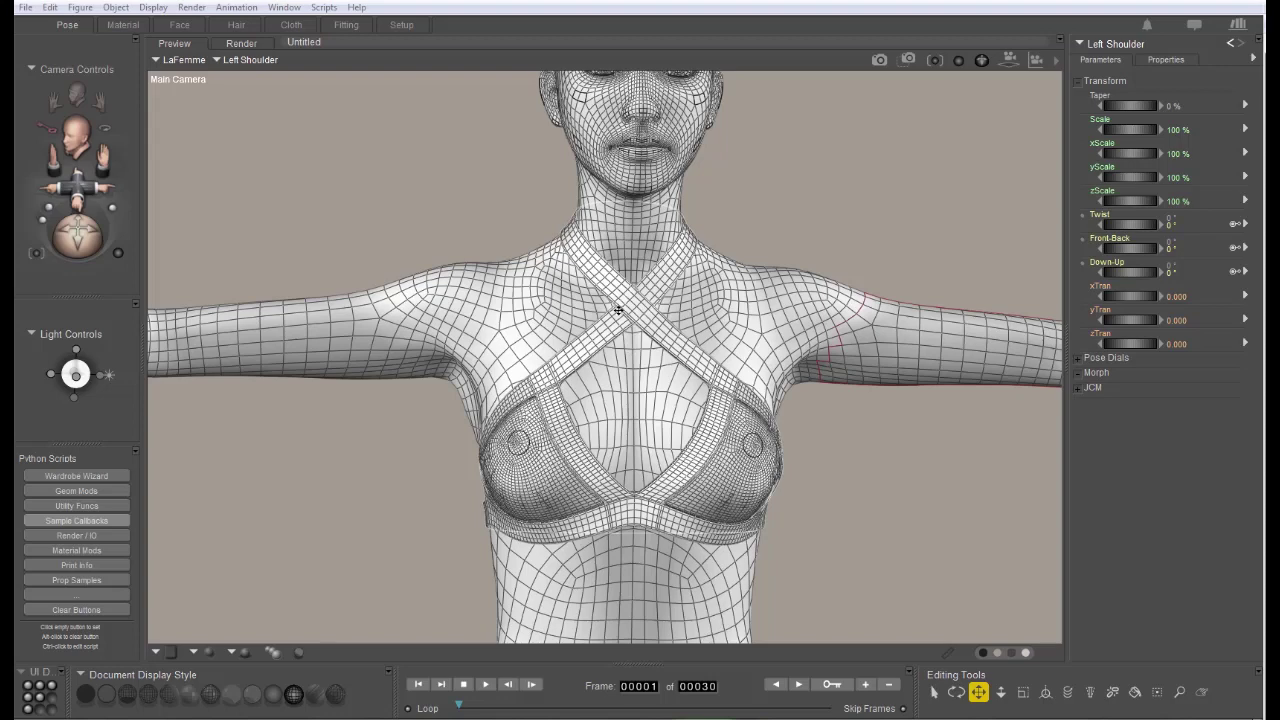
pyautogui.click(586, 350)
pyautogui.moveTo(980, 223); pyautogui.dragTo(992, 280)
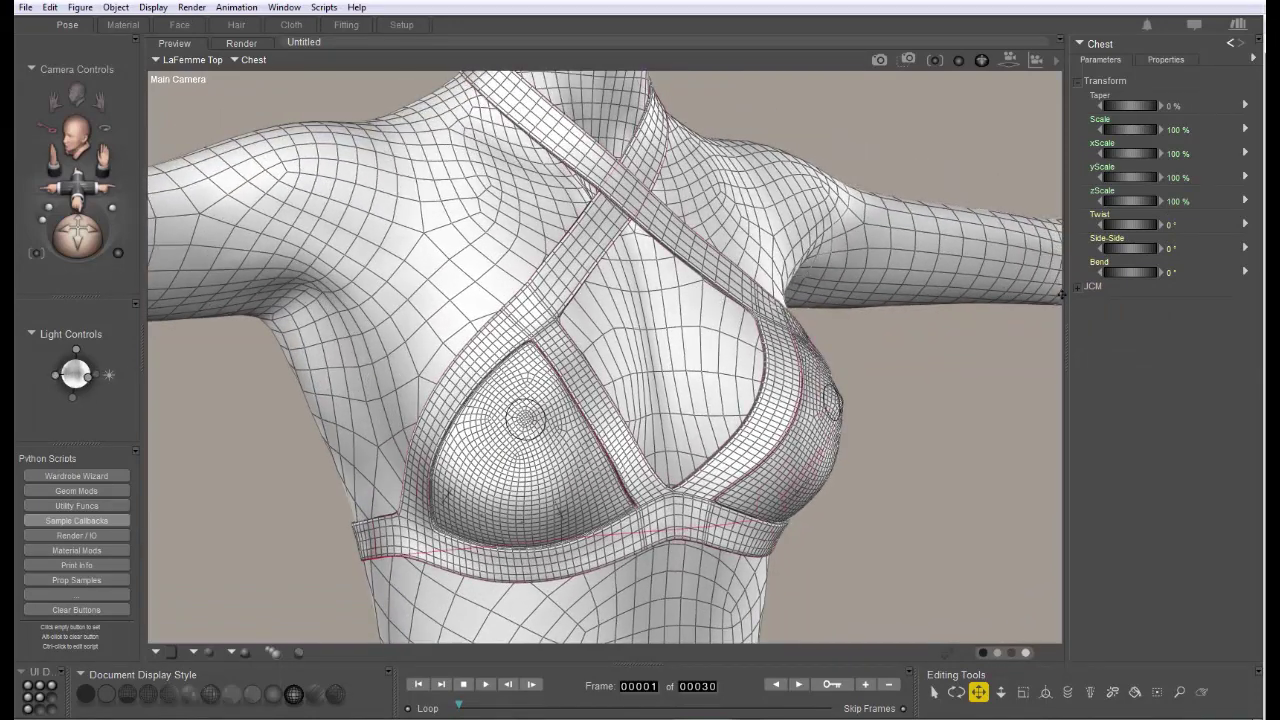
pyautogui.click(1077, 288)
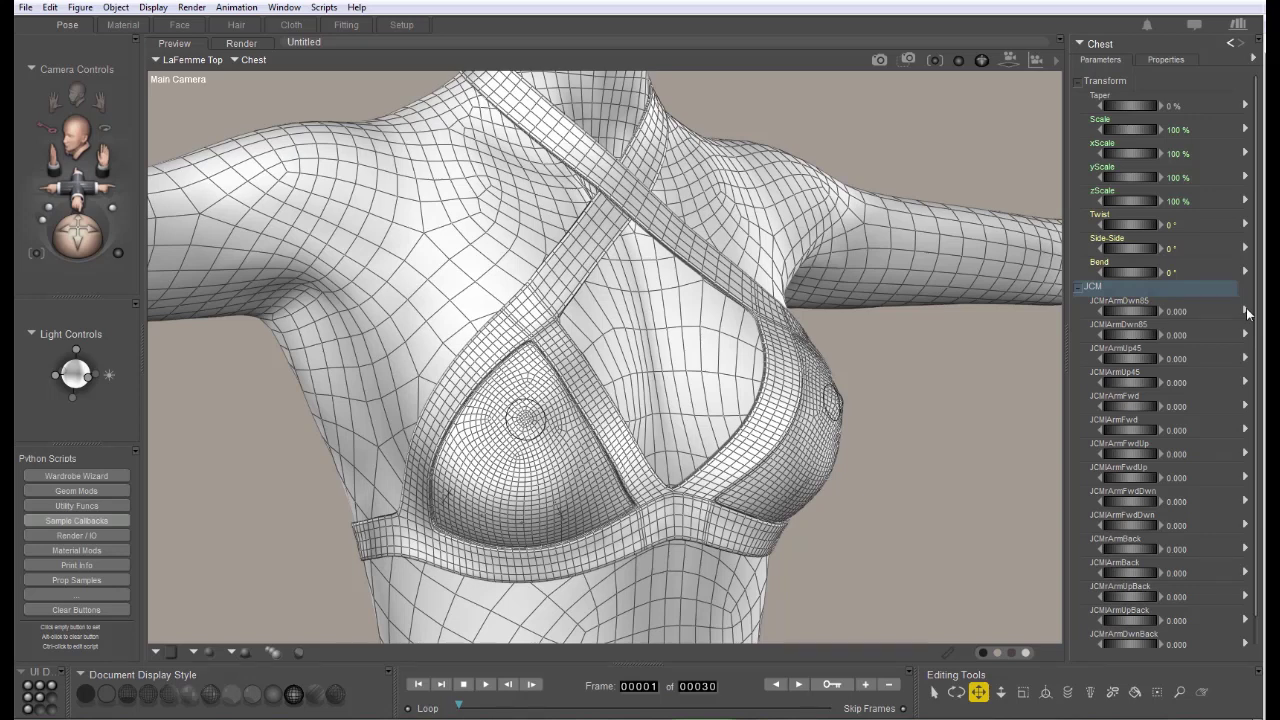
# Step: Select LaFemme Top's Body and show its properties
pyautogui.click(1104, 44)
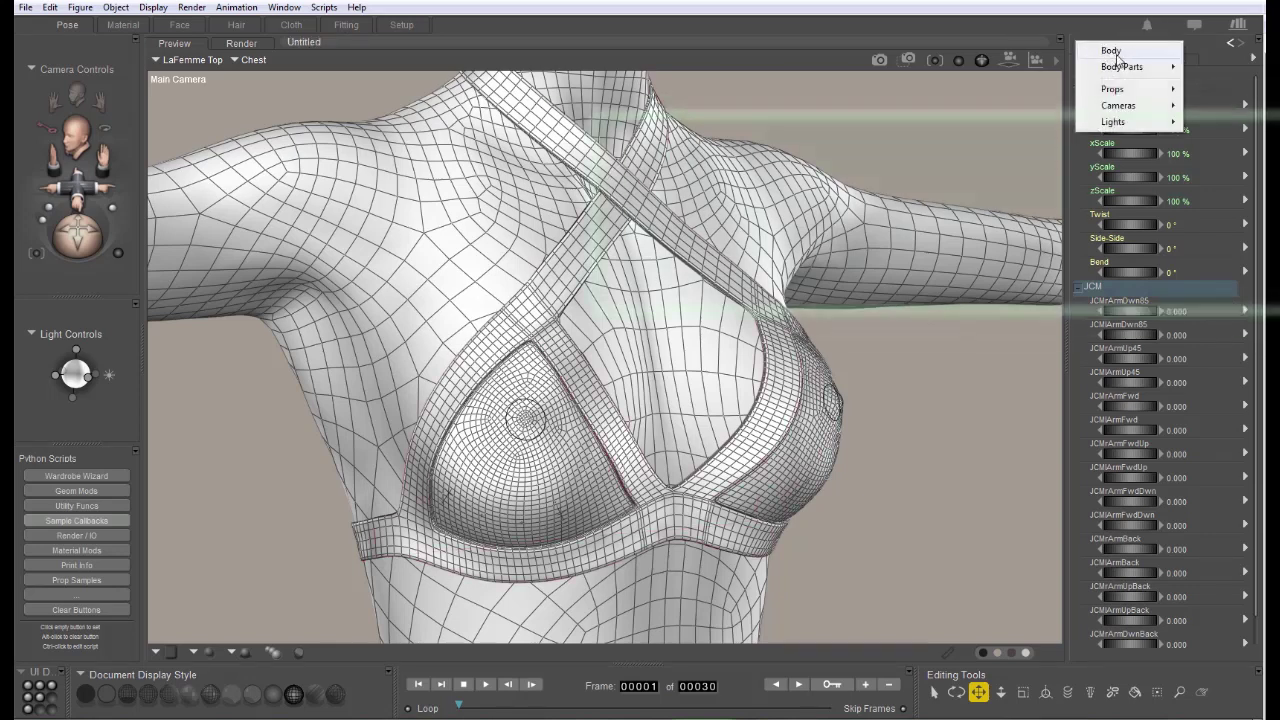
pyautogui.click(1111, 51)
pyautogui.click(1155, 60)
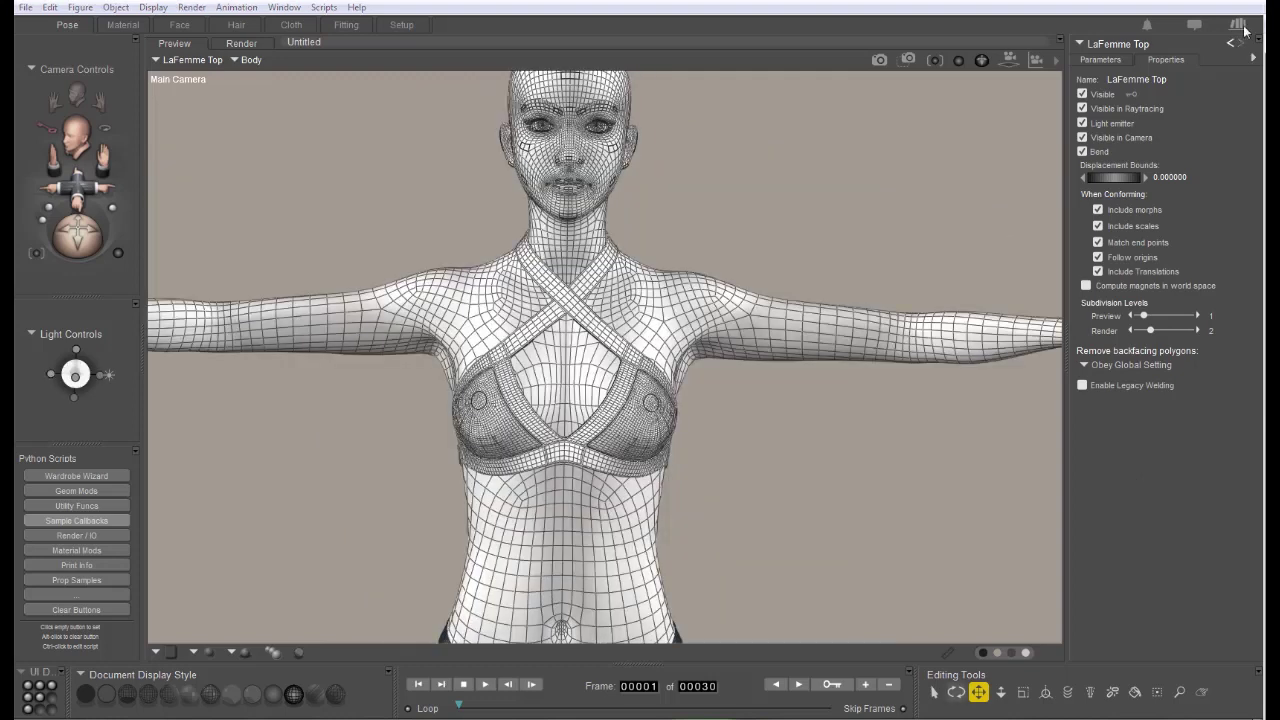
# Step: Conform LaFemme Top to LaFemme using Figure > Conform To
pyautogui.click(215, 62)
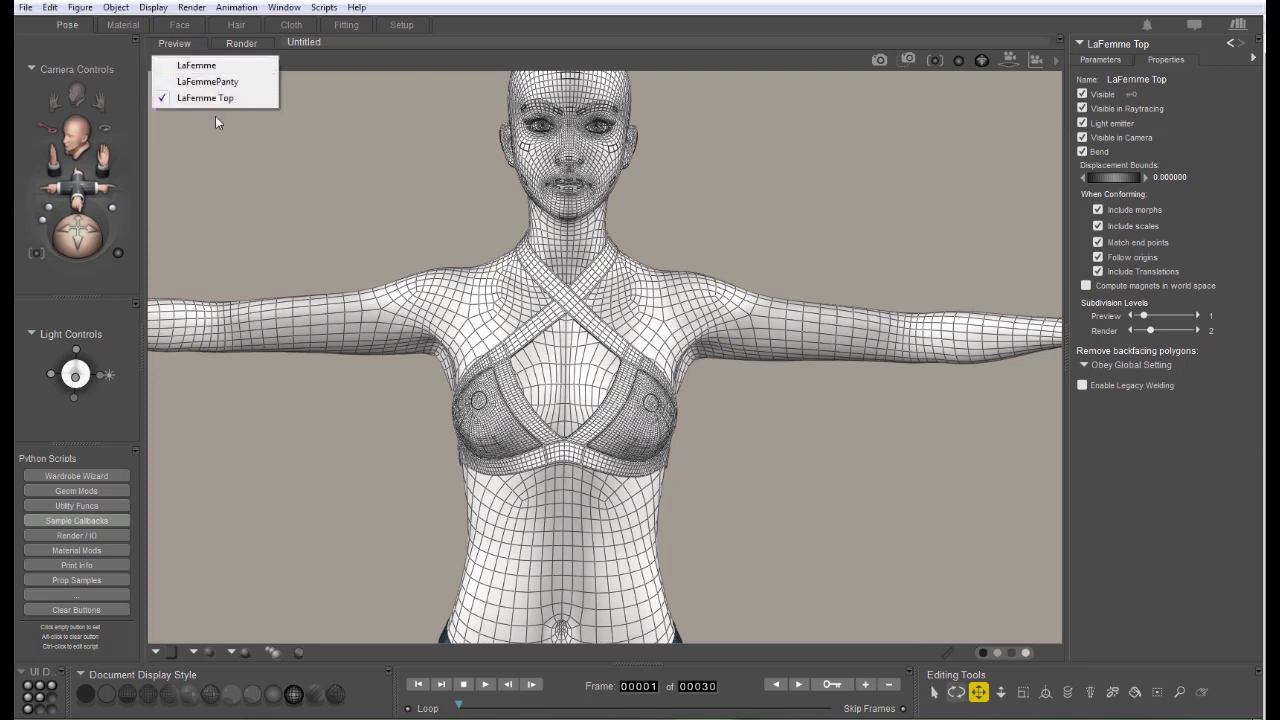
pyautogui.click(80, 7)
pyautogui.click(127, 82)
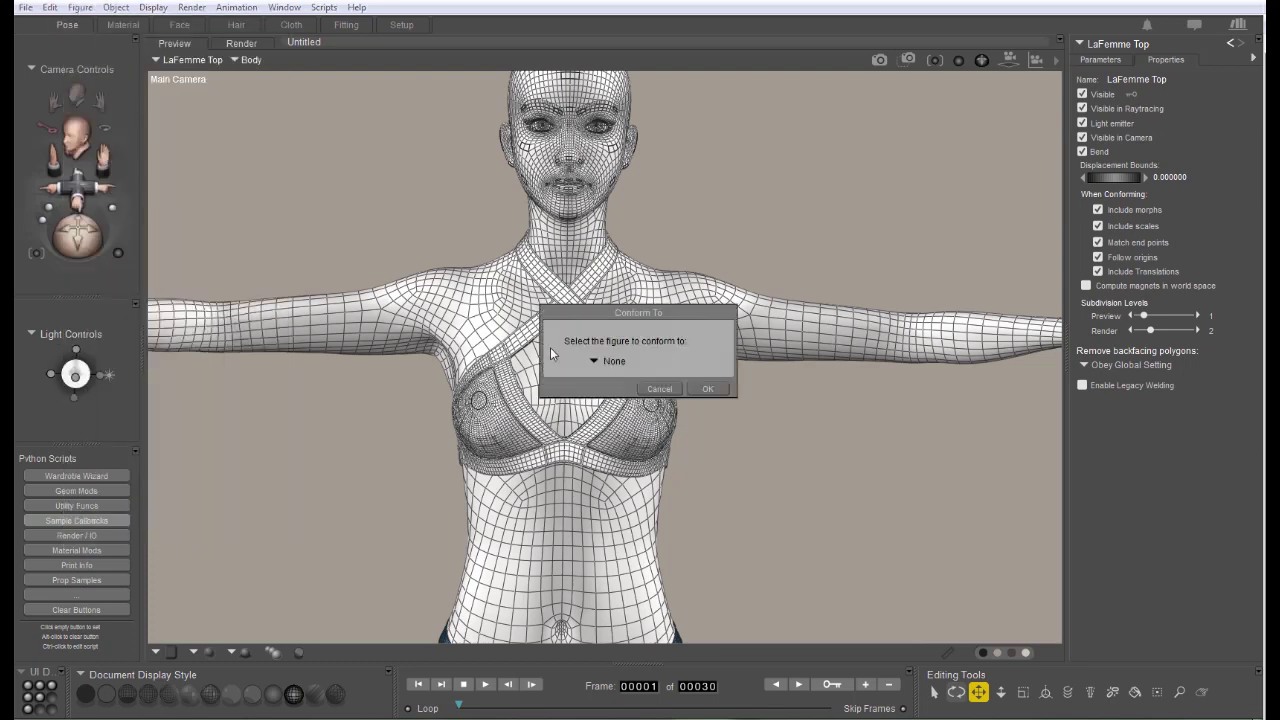
pyautogui.click(614, 368)
pyautogui.click(650, 392)
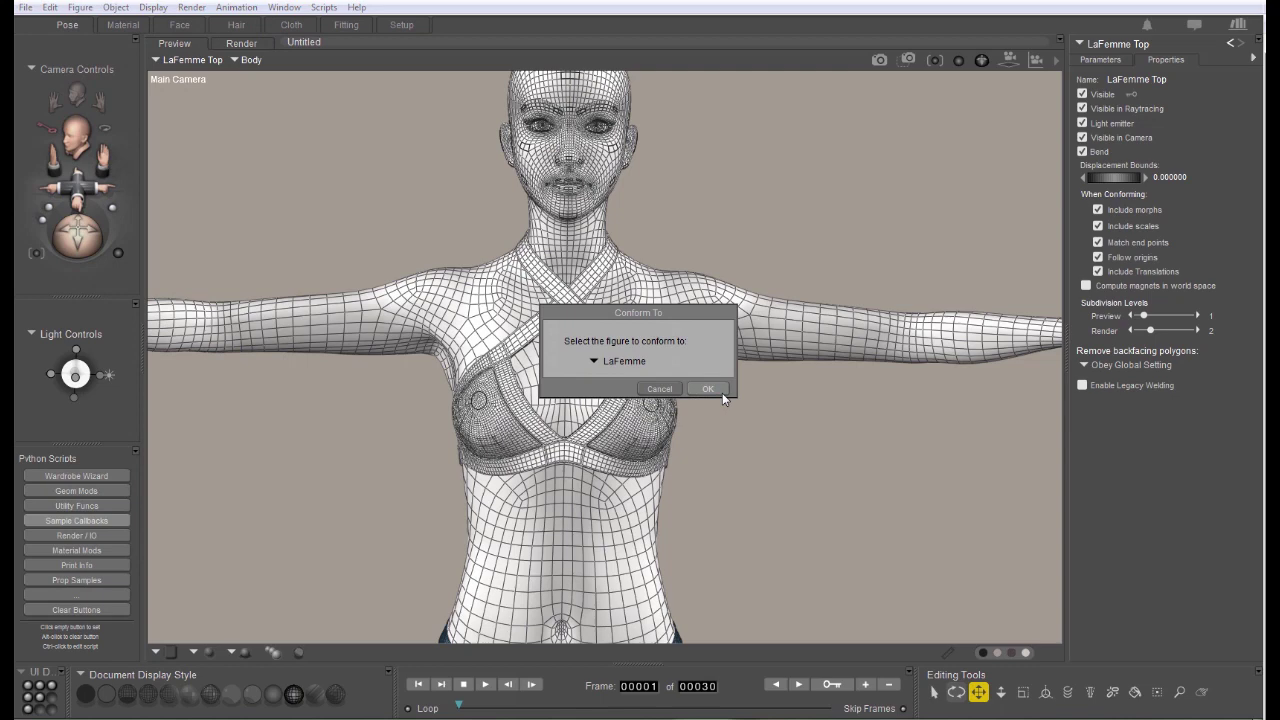
pyautogui.click(723, 391)
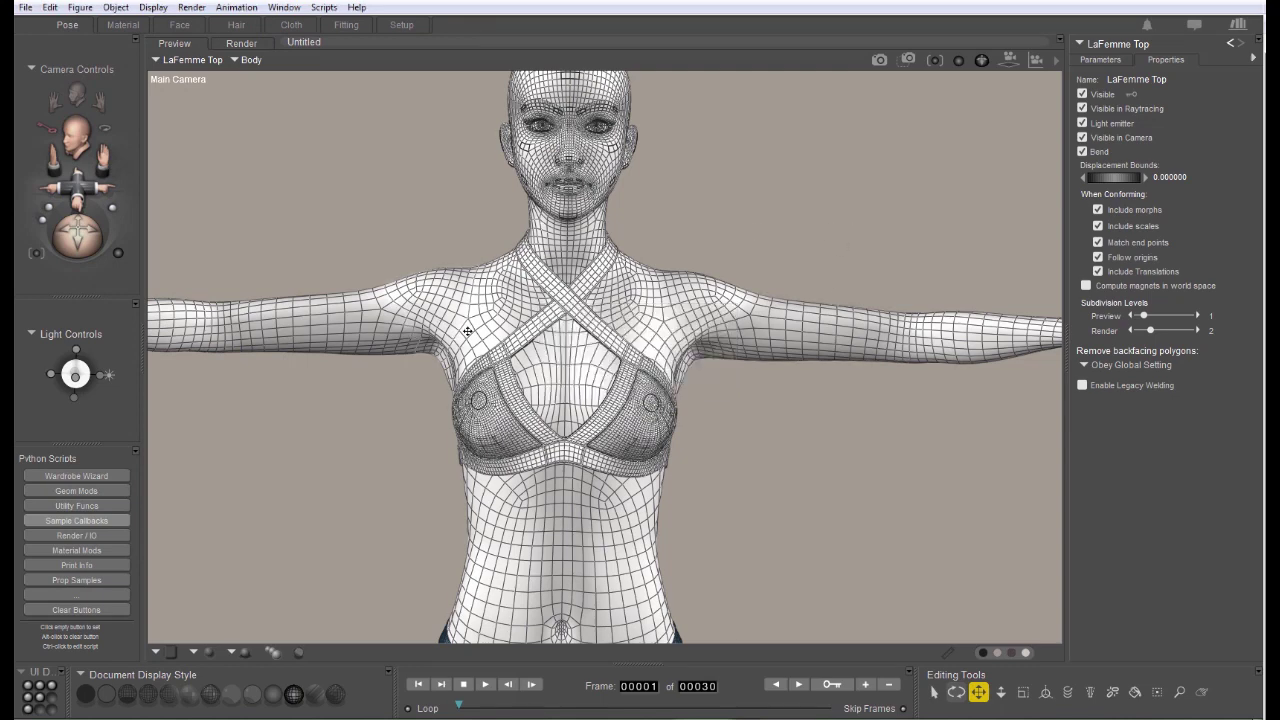
# Step: Raise and lower LaFemme's right arm to test the top, then reselect LaFemme Top
pyautogui.moveTo(436, 318); pyautogui.dragTo(439, 212)
pyautogui.moveTo(439, 212); pyautogui.dragTo(520, 250, button='middle')
pyautogui.moveTo(520, 250); pyautogui.dragTo(343, 306)
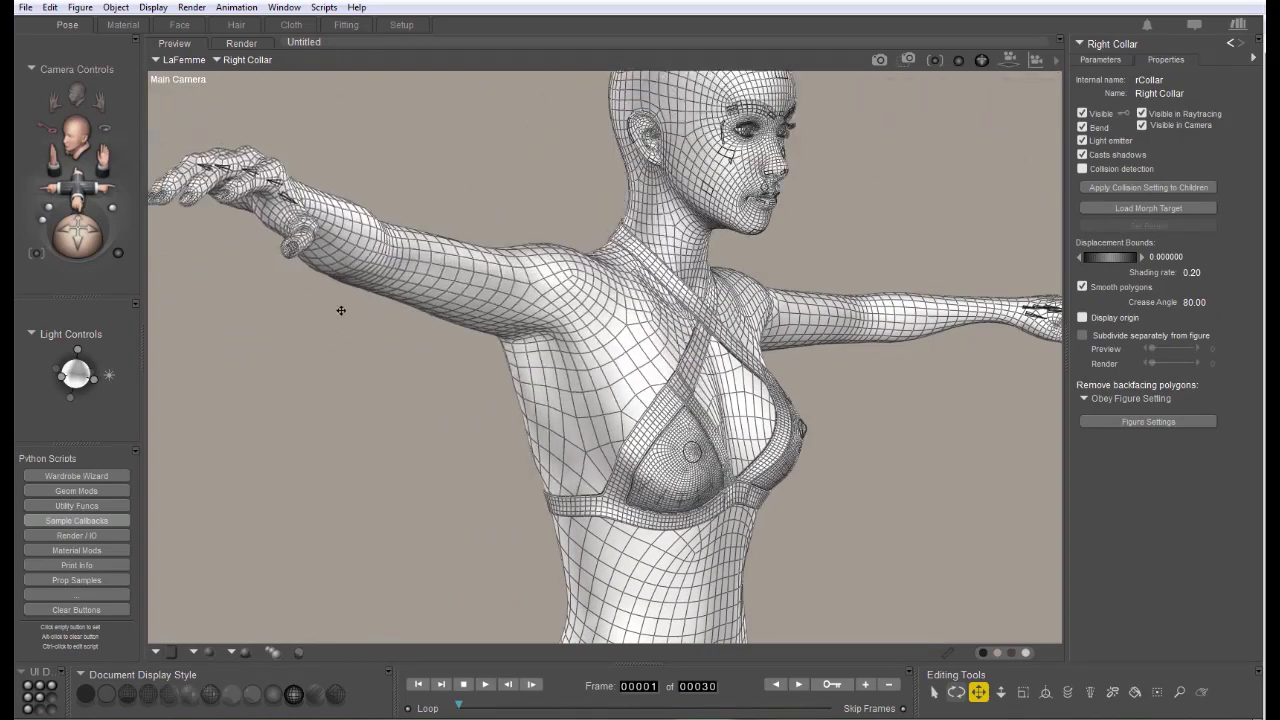
pyautogui.moveTo(343, 306); pyautogui.dragTo(502, 334, button='middle')
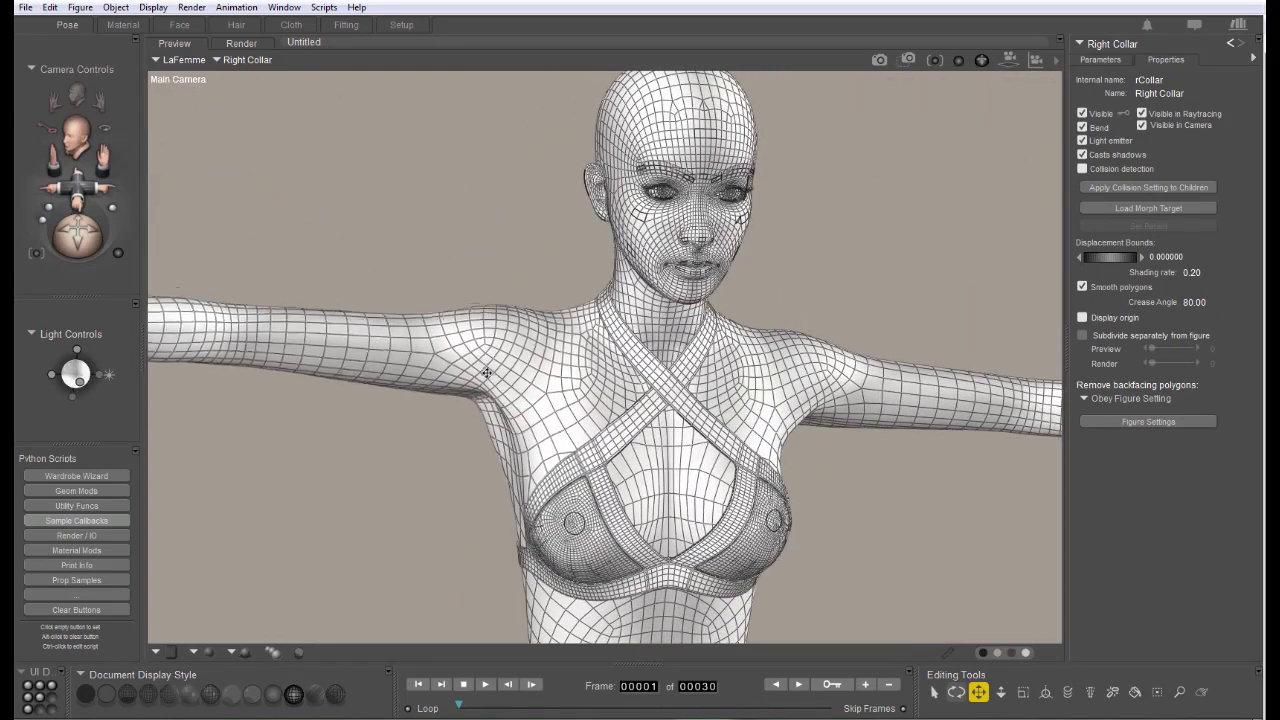
pyautogui.moveTo(726, 283); pyautogui.dragTo(765, 238, button='middle')
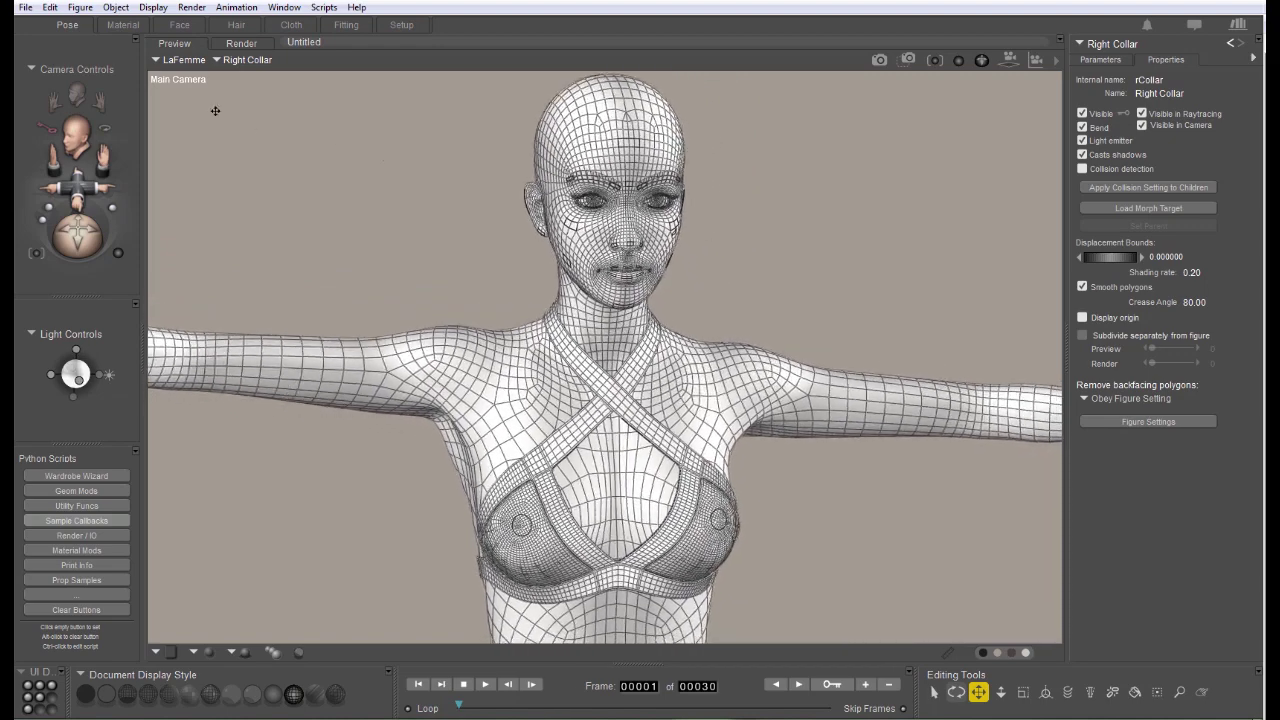
pyautogui.click(186, 61)
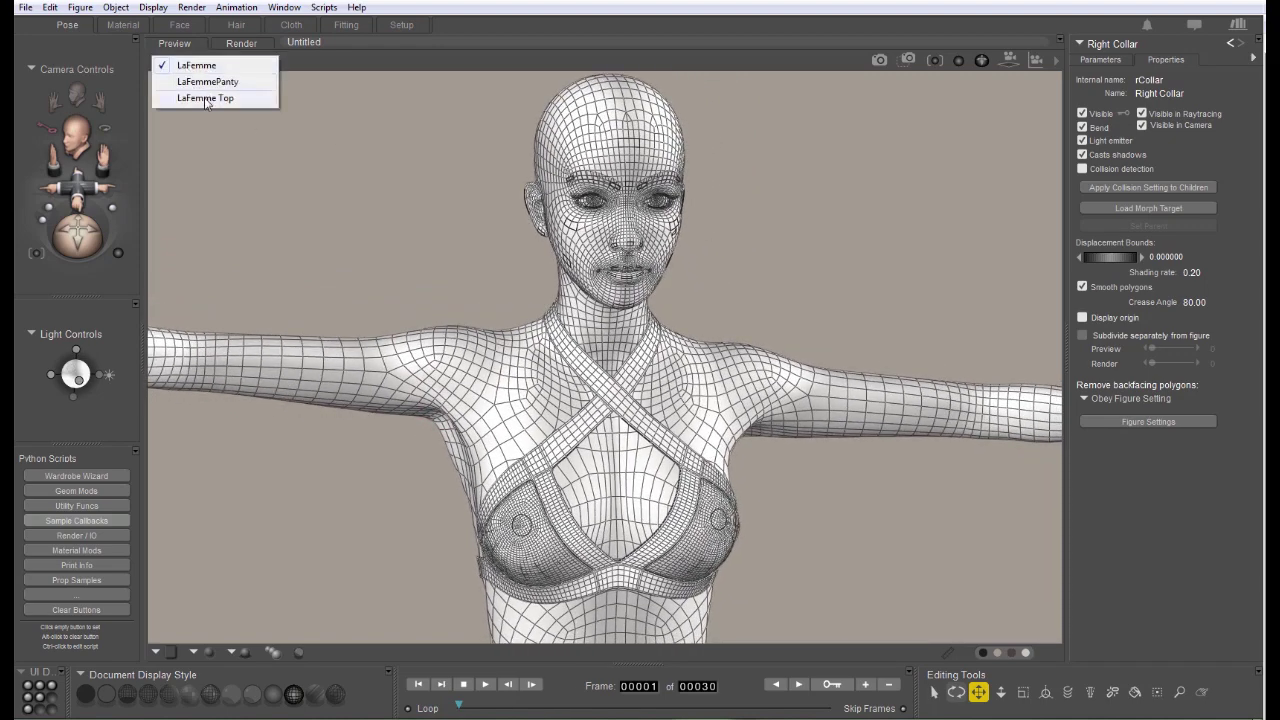
pyautogui.click(206, 98)
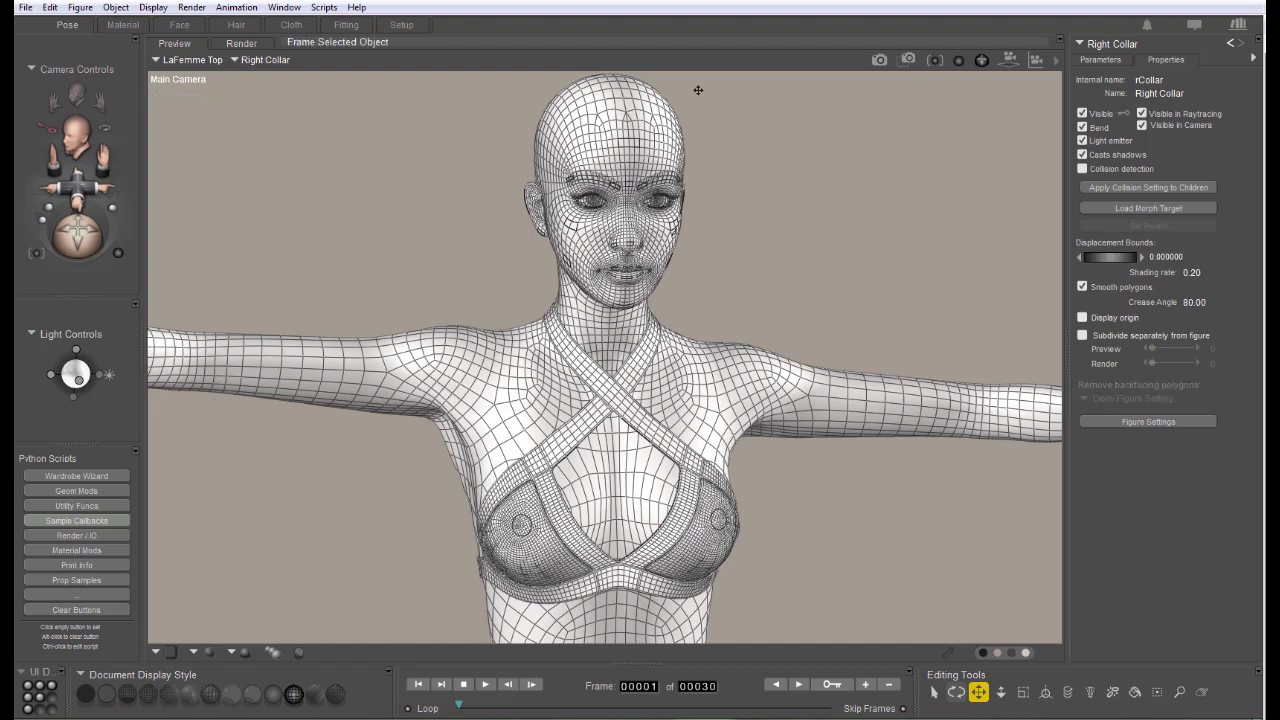
# Step: Select the top's Body, raise the left arm, zoom into the chest and select the Right Collar
pyautogui.click(258, 63)
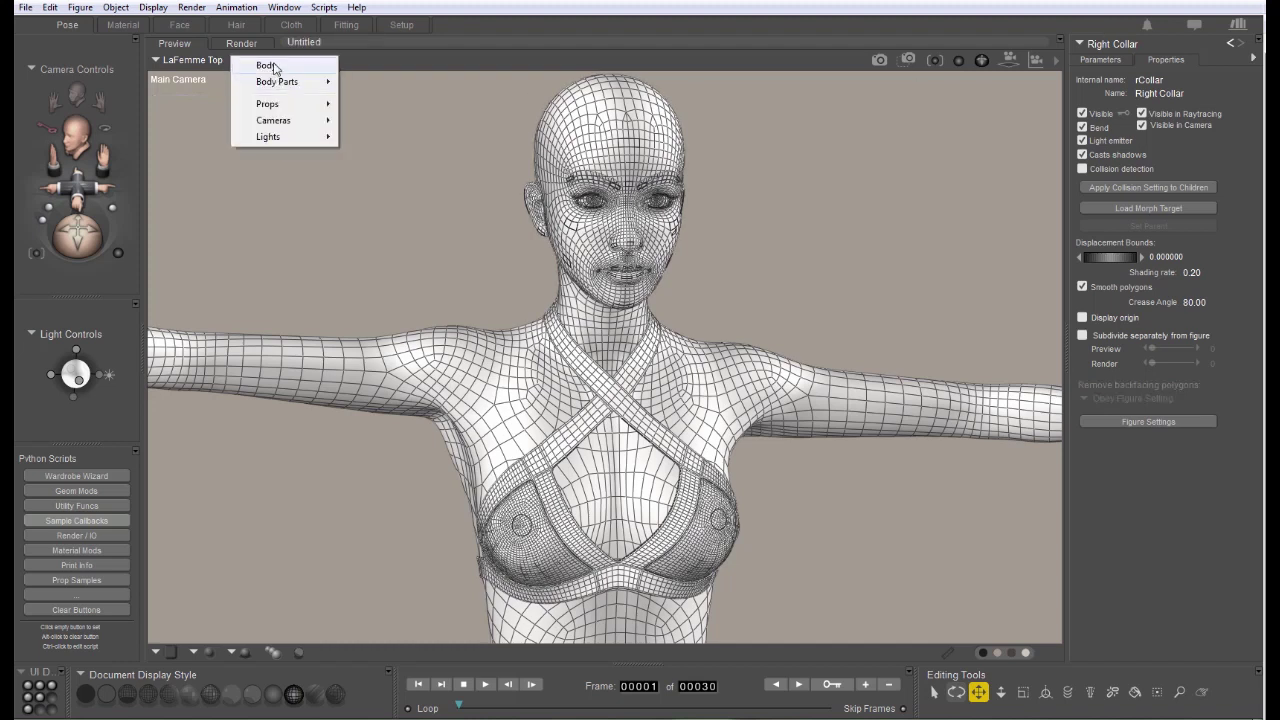
pyautogui.click(270, 63)
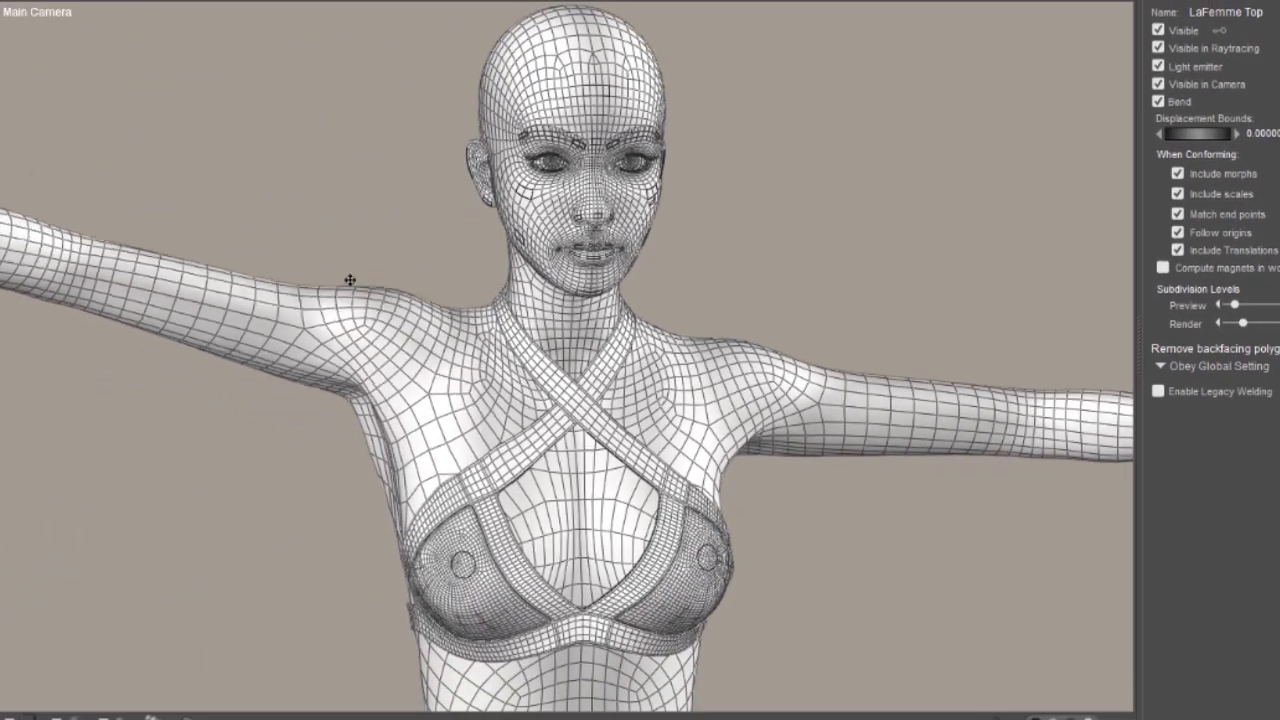
pyautogui.moveTo(350, 280); pyautogui.dragTo(349, 131)
pyautogui.scroll(3, 349, 131)
pyautogui.scroll(10, 348, 127)
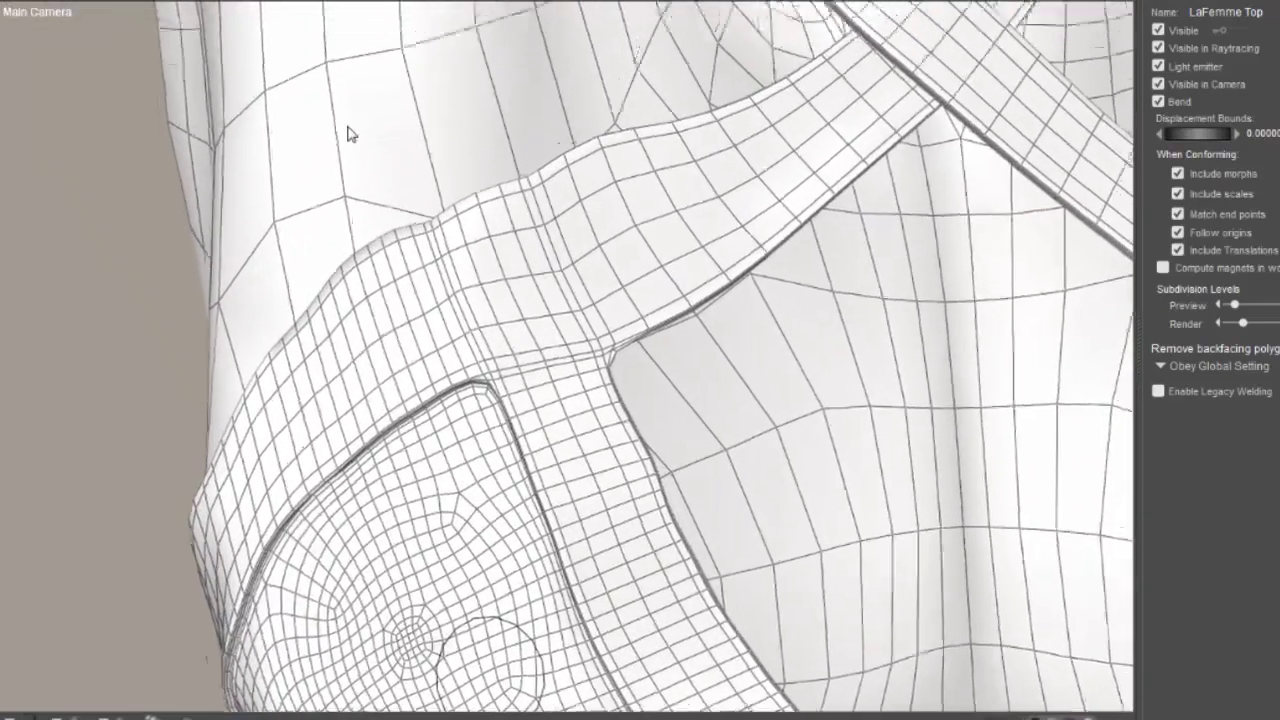
pyautogui.scroll(5, 348, 133)
pyautogui.click(400, 246)
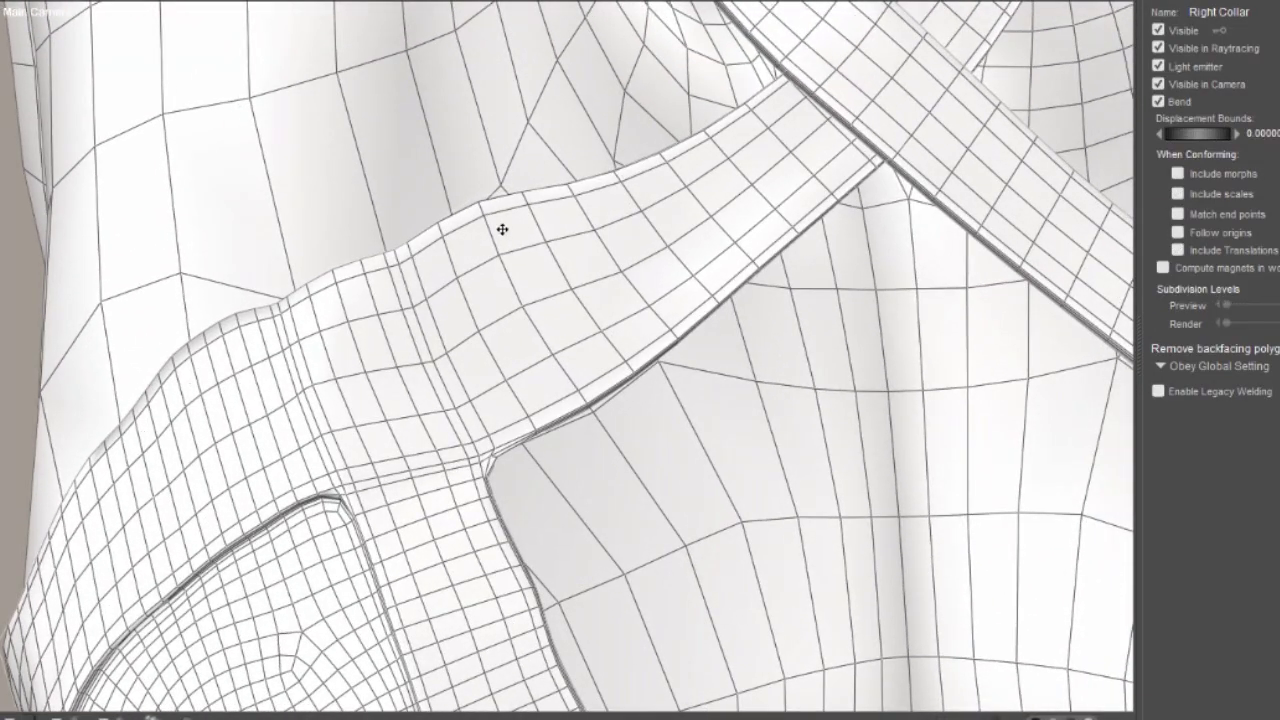
pyautogui.scroll(-5, 221, 395)
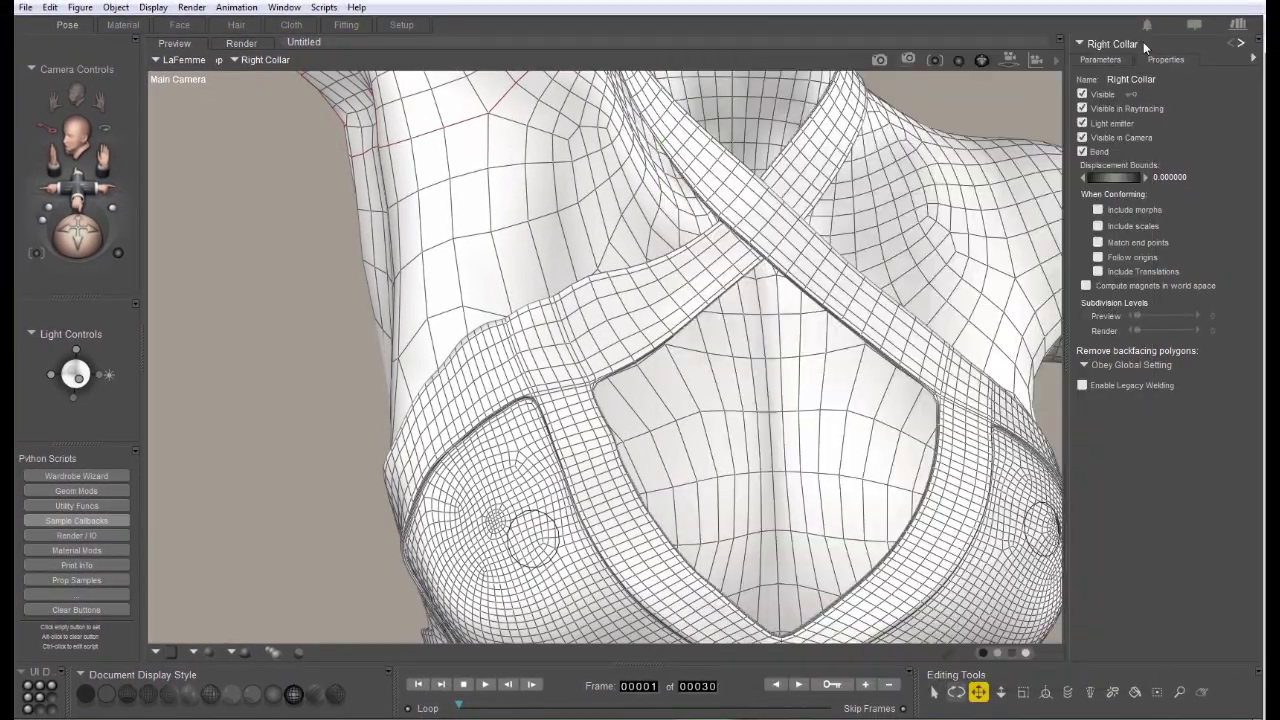
# Step: Add LaFemme Top to the LaFemme library folder as 'Bra Top', saved as an individual figure
pyautogui.click(184, 61)
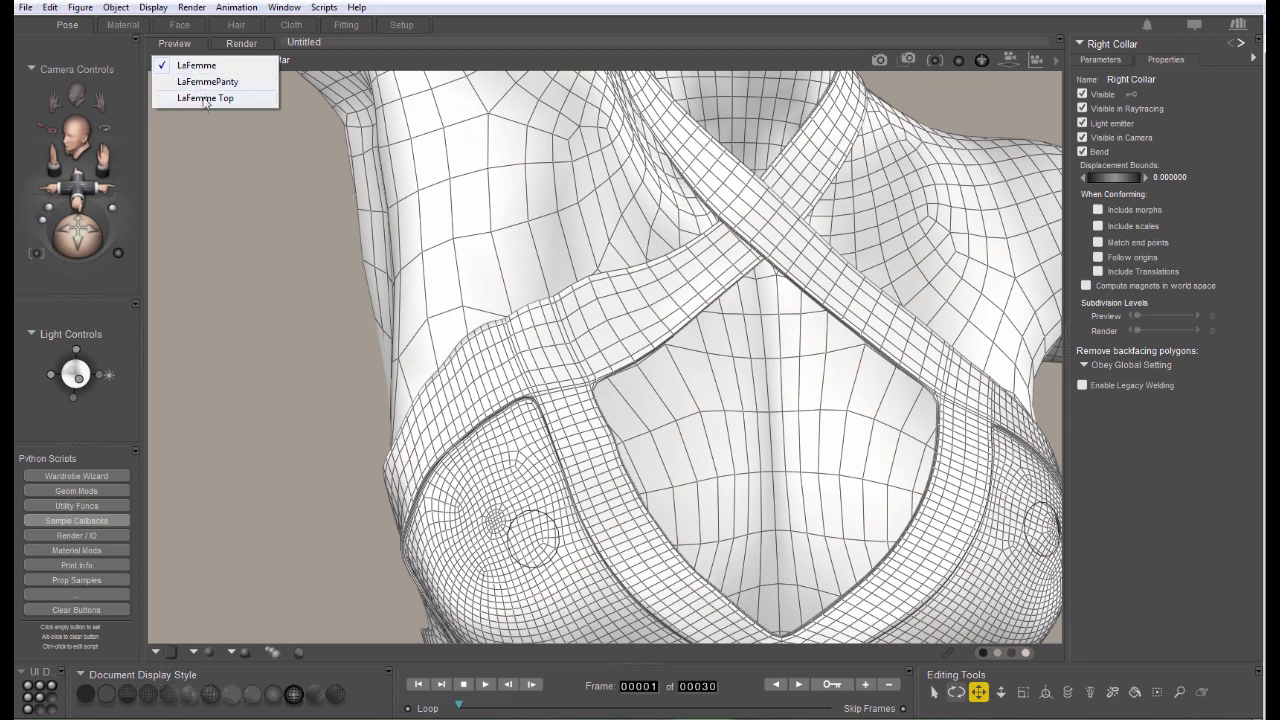
pyautogui.click(204, 99)
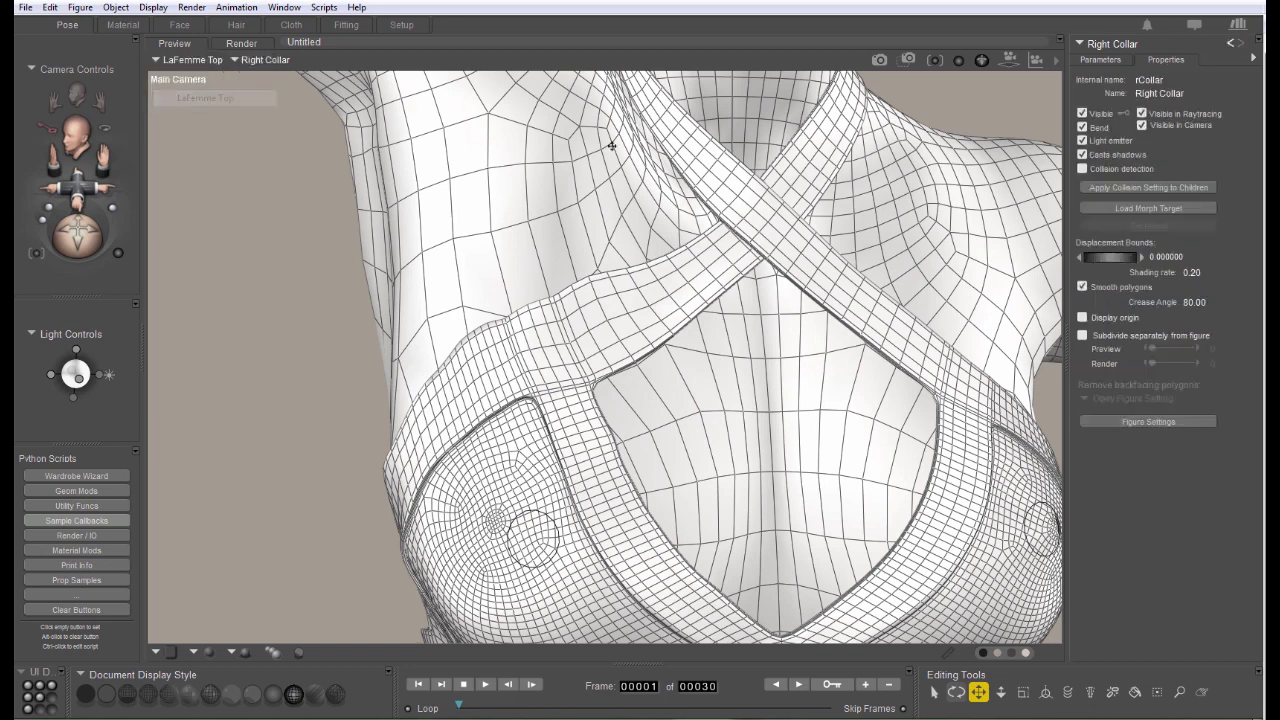
pyautogui.click(1238, 25)
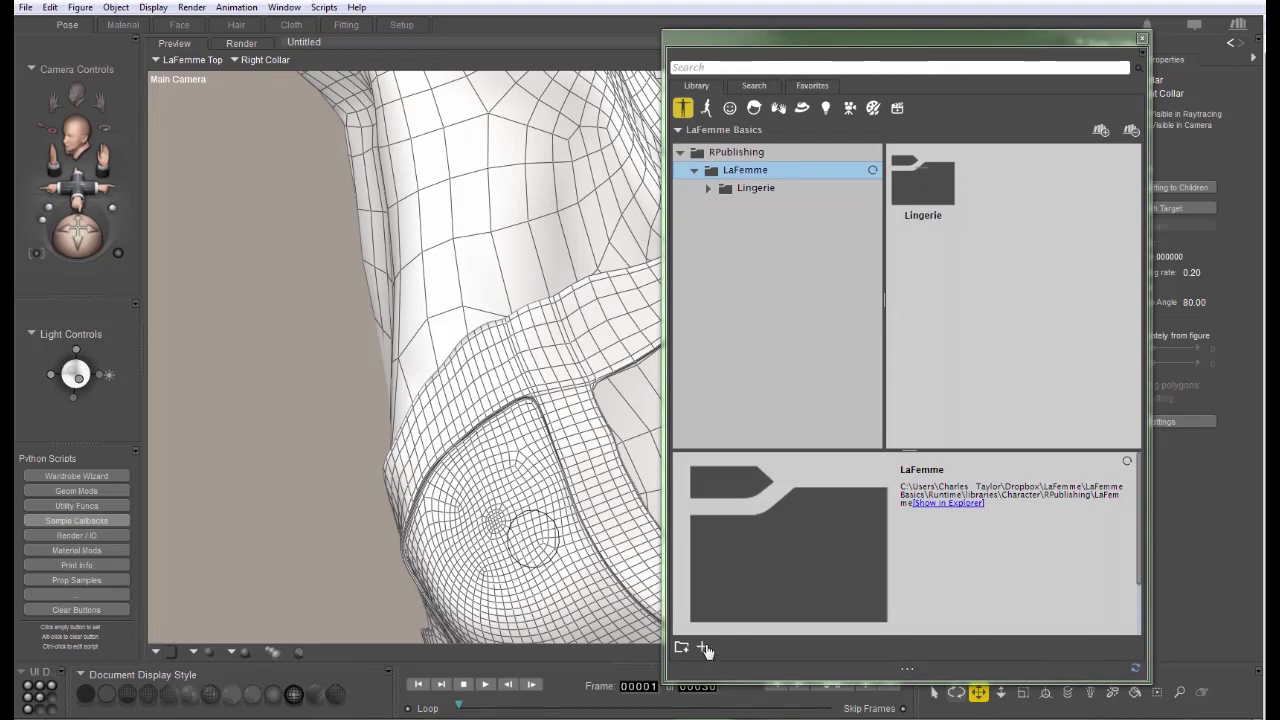
pyautogui.click(702, 647)
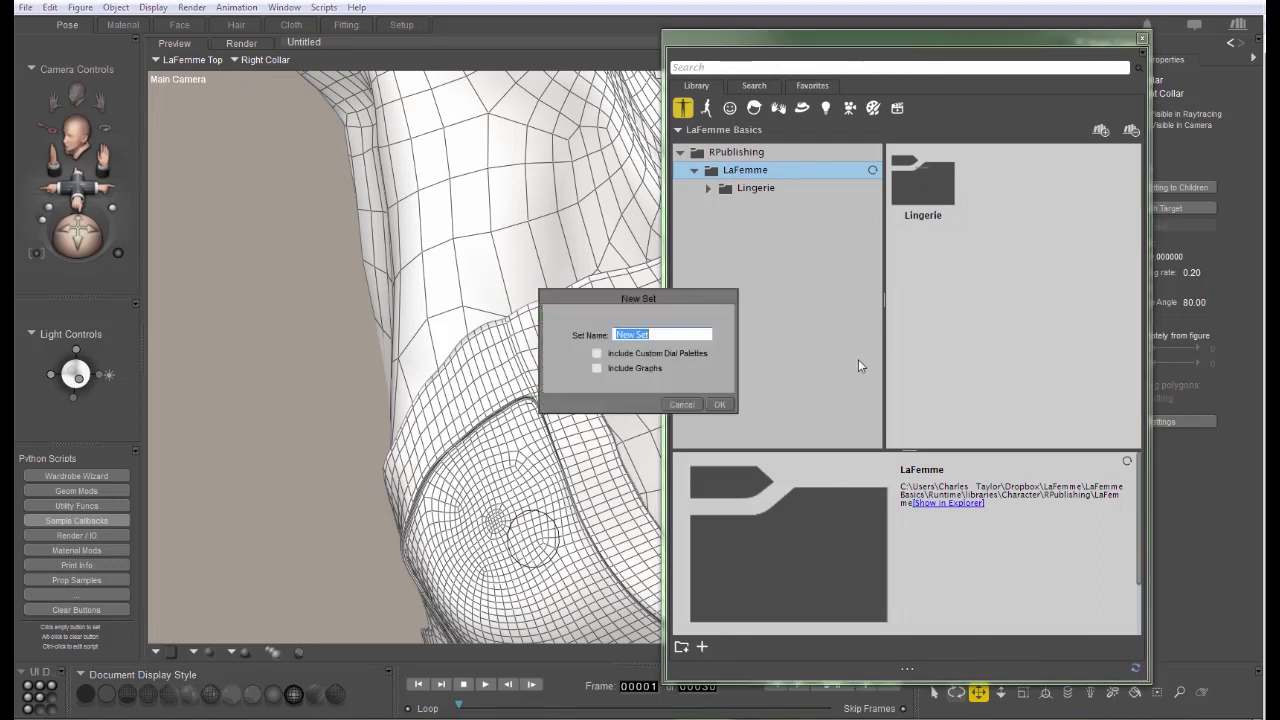
pyautogui.write('Bra Top')
pyautogui.click(720, 404)
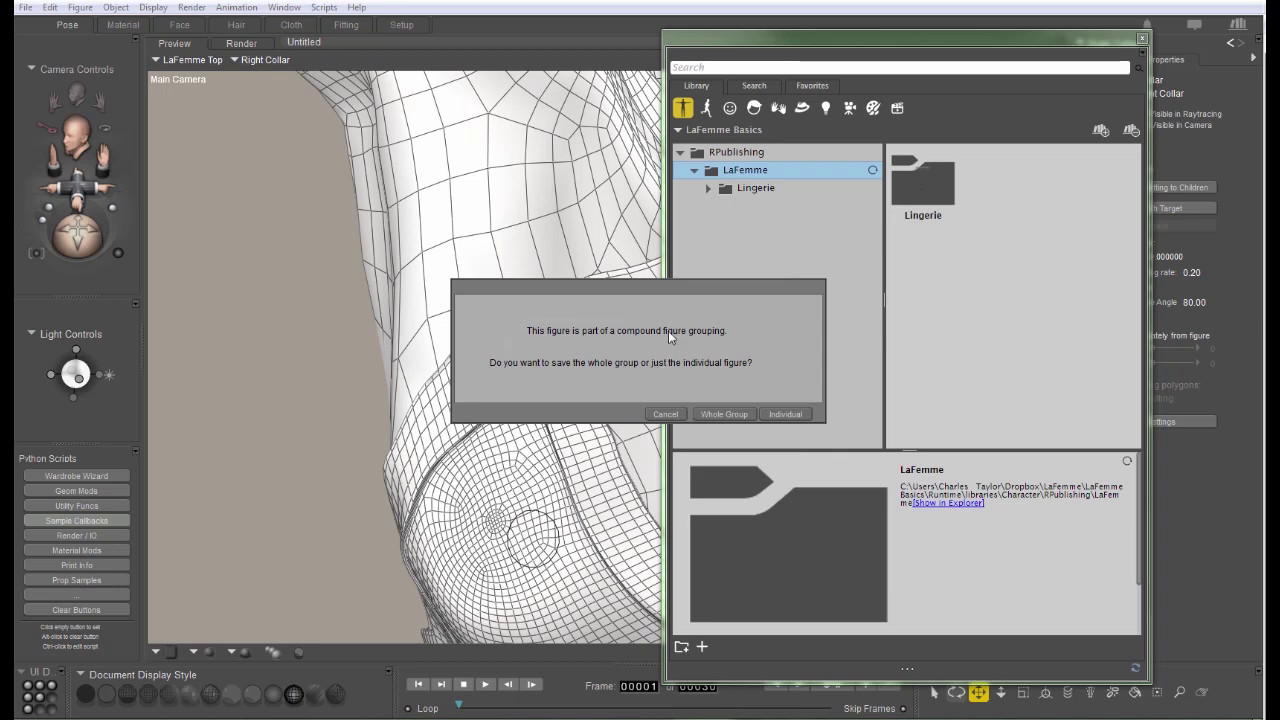
pyautogui.click(785, 413)
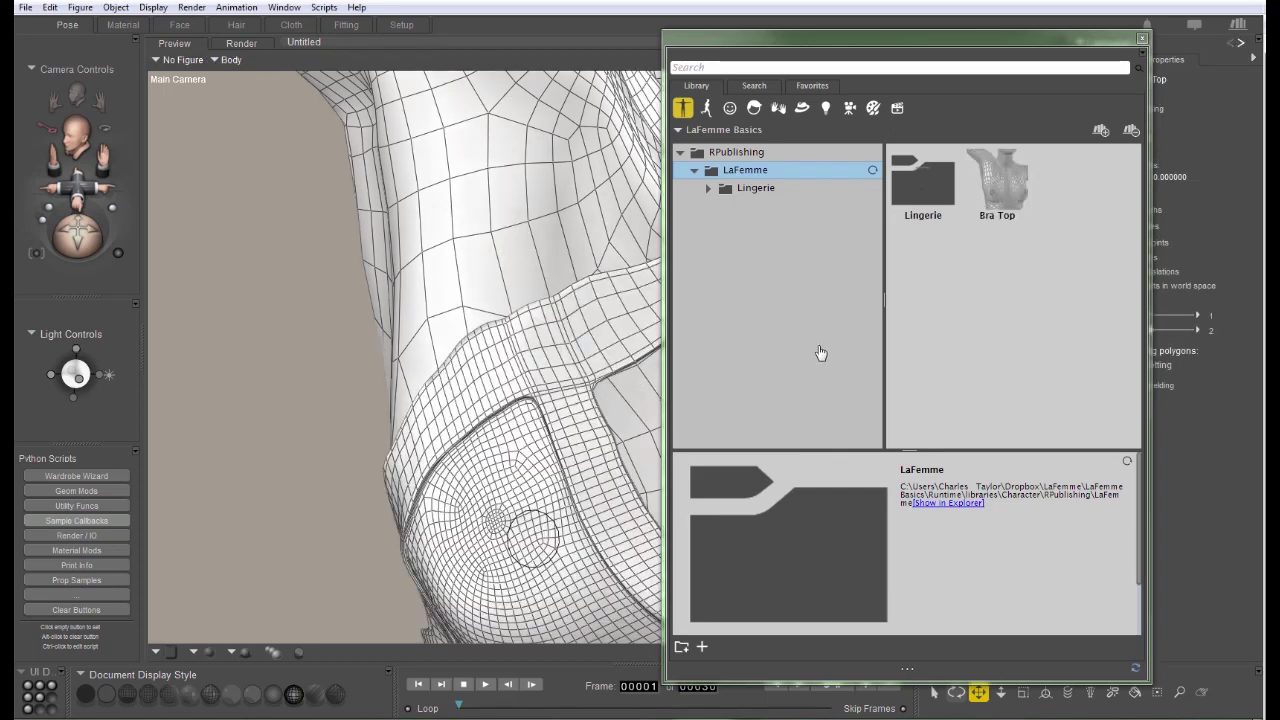